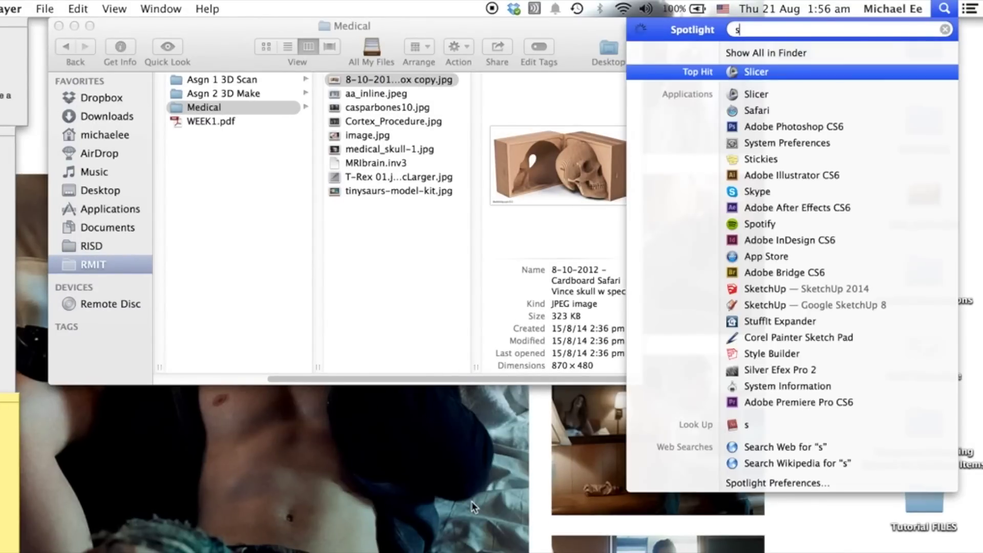
Launch 3D Slicer from the Spotlight search results
key("Return")
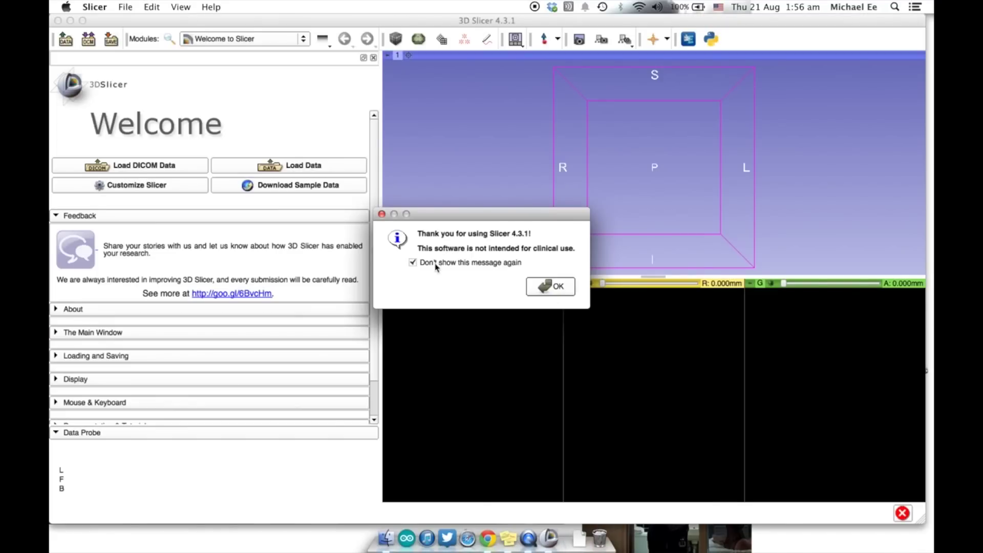
Dismiss the clinical-use notice and load MRI BRAIN INFLAMMATION series 105 from the DICOM browser
left_click(538, 287)
left_click(87, 43)
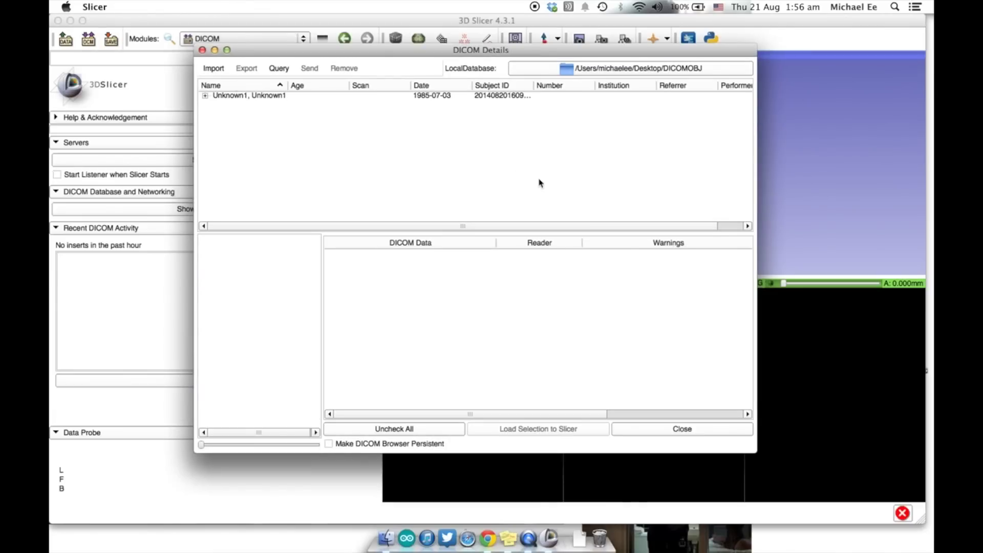
left_click(205, 96)
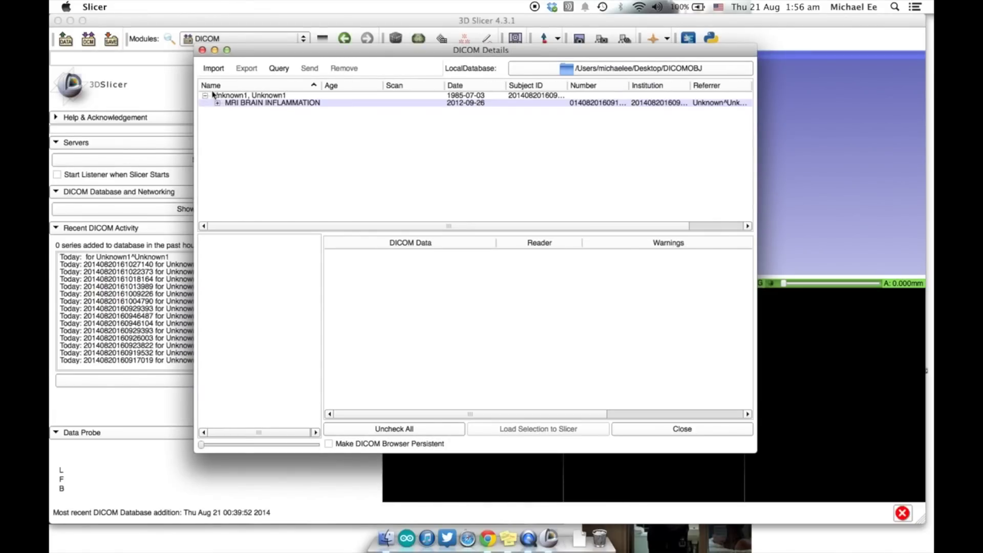
left_click(218, 103)
left_click(256, 110)
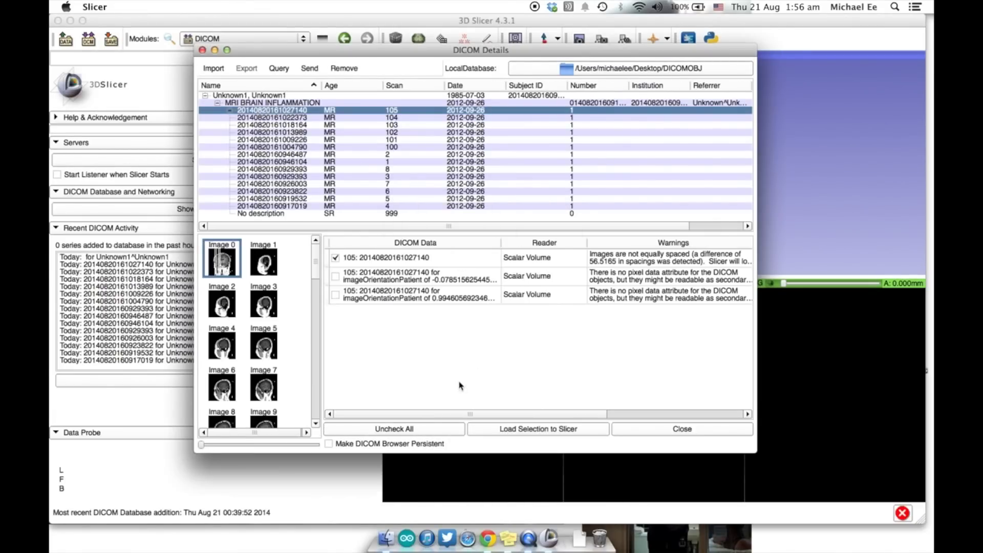
left_click(512, 429)
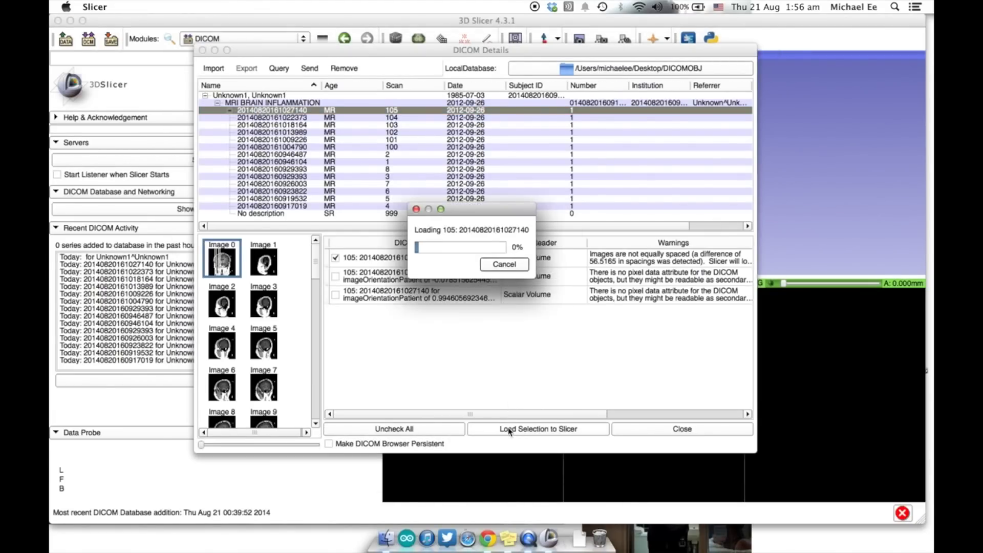
left_click(234, 40)
In the Editor, create the MRI label map and preview a 150.00–781.49 Threshold
left_click(245, 109)
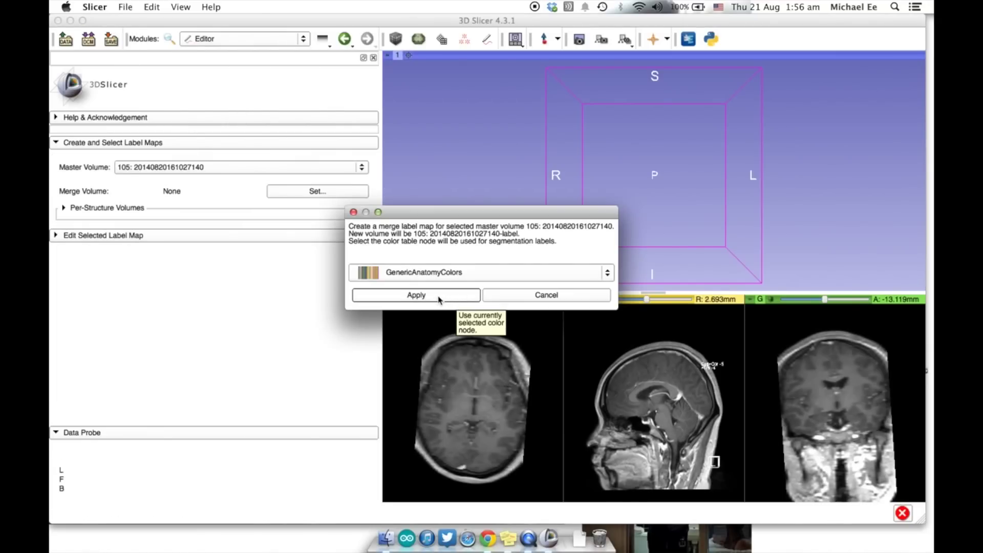
left_click(416, 295)
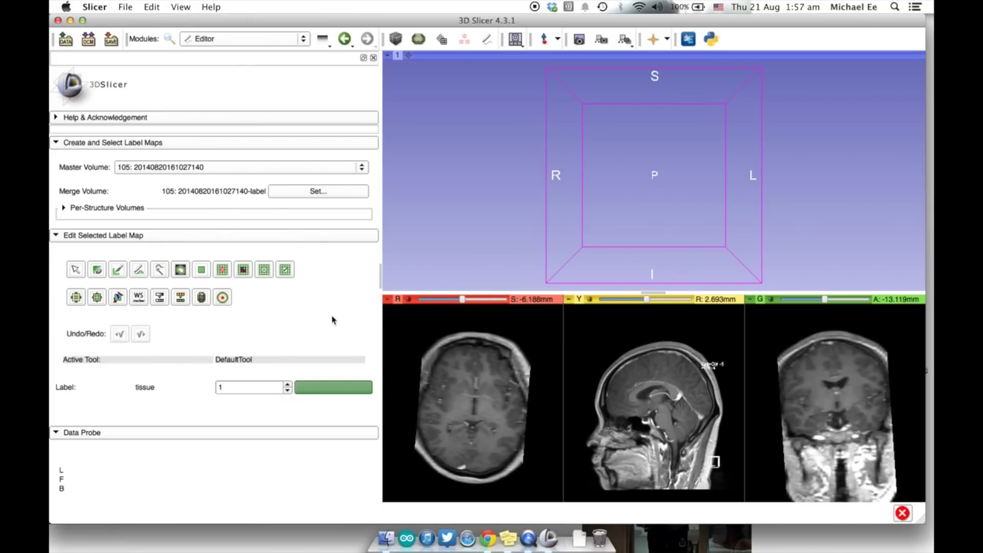
left_click(160, 298)
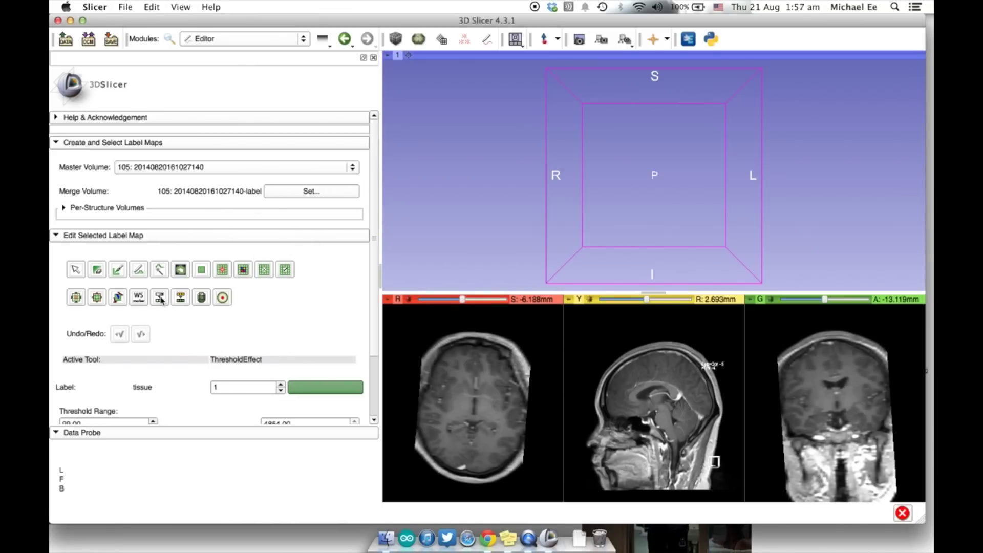
scroll(357, 320, "down", 5)
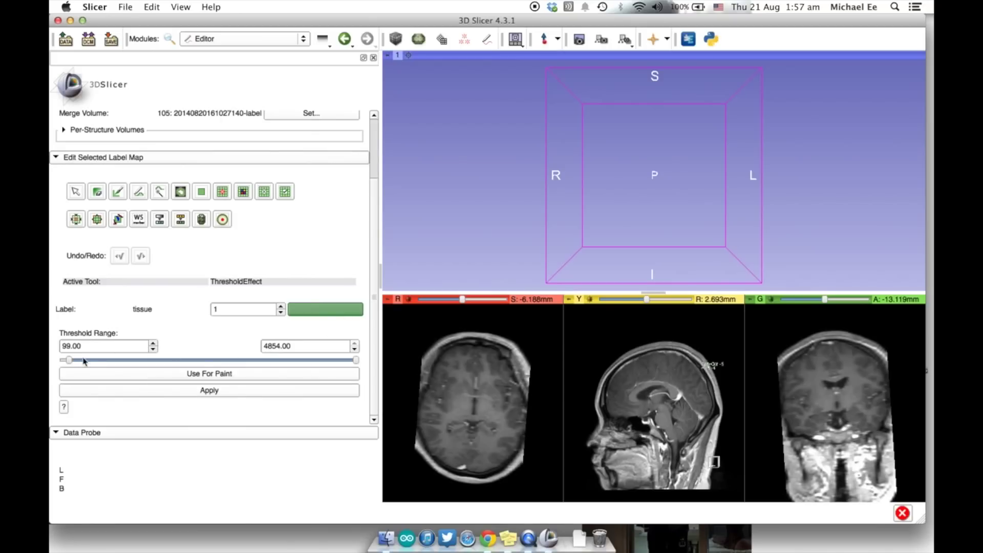
left_click_drag(70, 360, 73, 362)
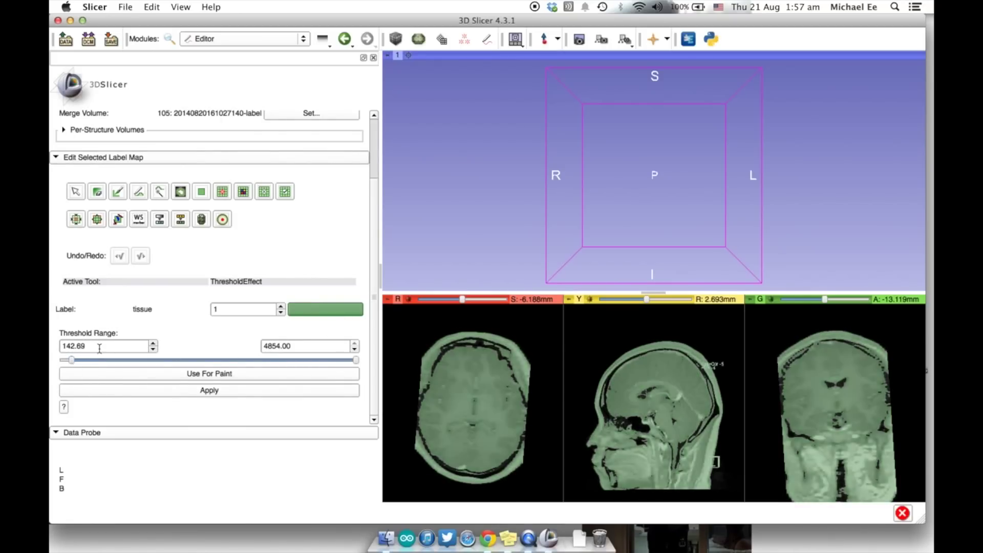
type("150")
key("Return")
left_click_drag(354, 360, 111, 367)
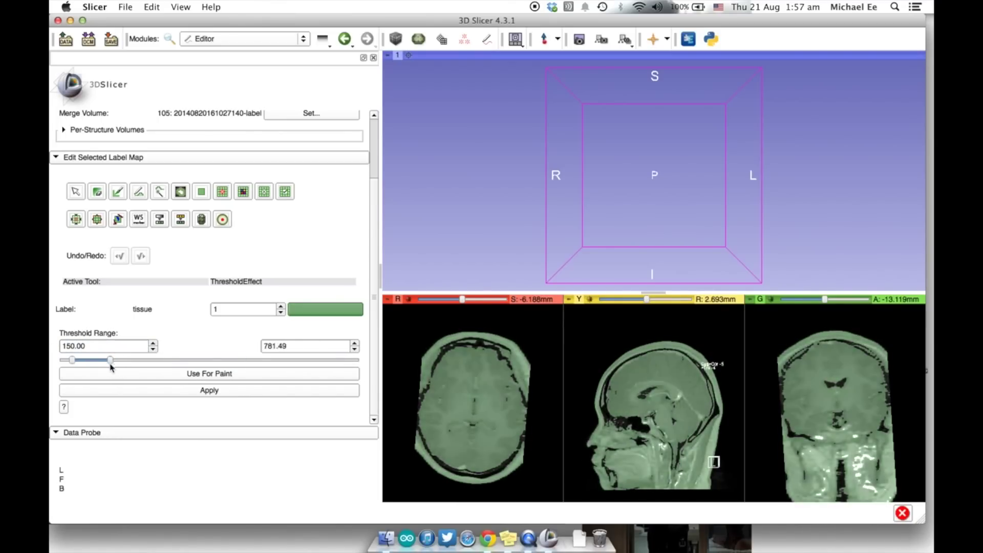
scroll(663, 399, "up", 15)
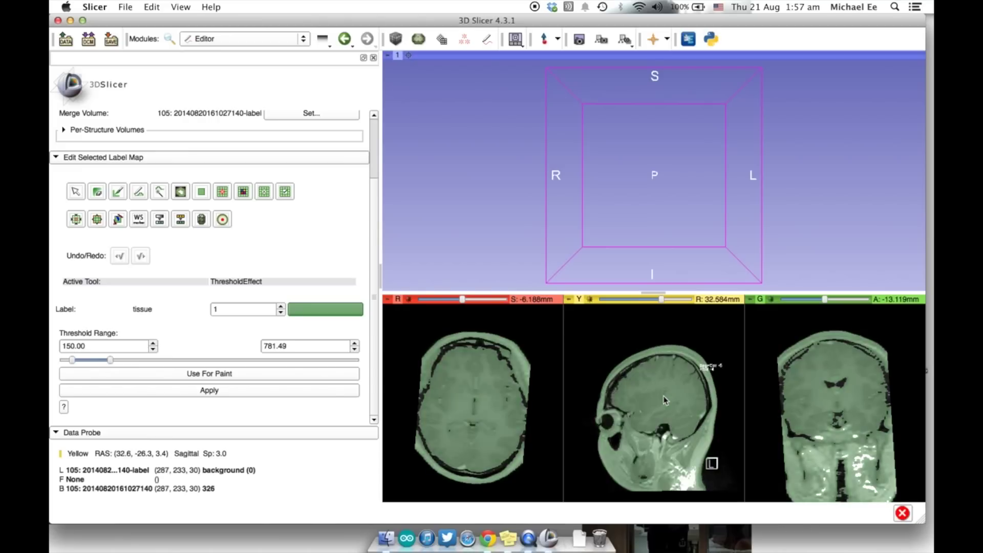
scroll(665, 401, "up", 5)
scroll(655, 399, "down", 10)
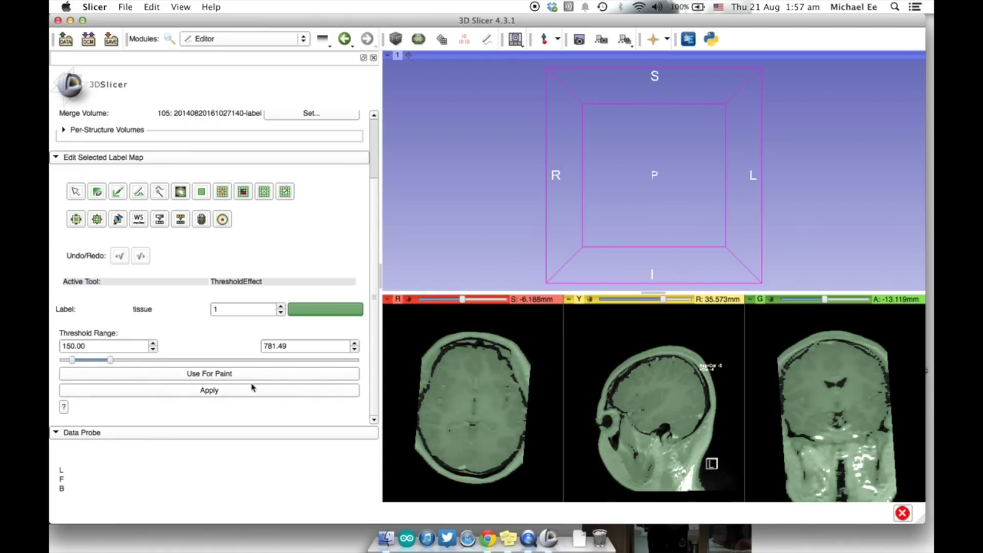
Apply the threshold, then volume-render series 105 with Display ROI and NCI GPU Ray Casting
left_click(209, 390)
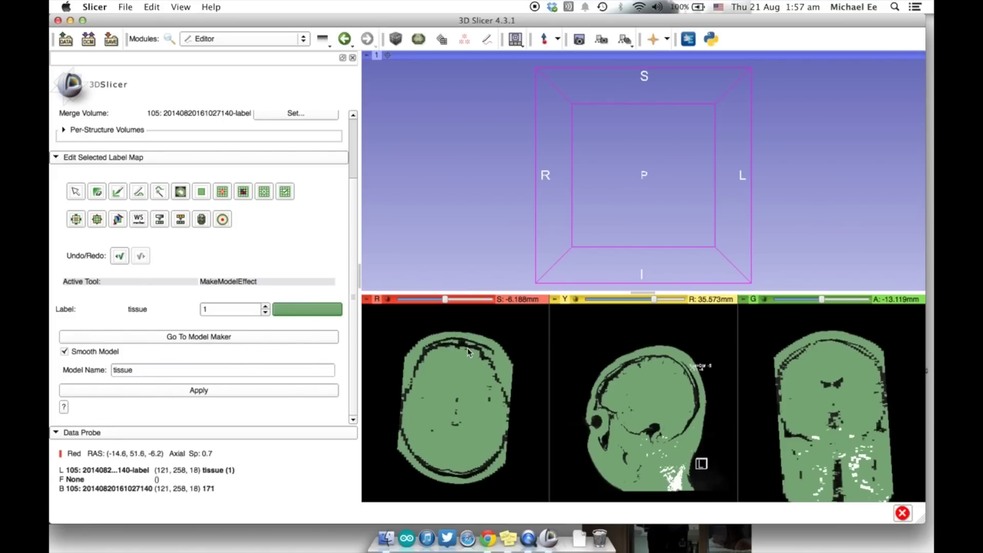
left_click(260, 39)
left_click(269, 182)
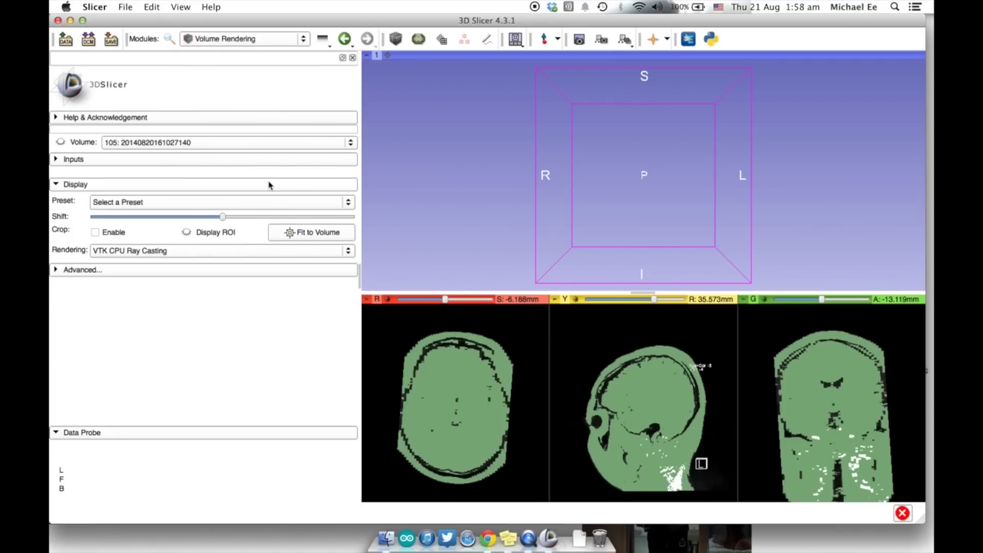
left_click(188, 233)
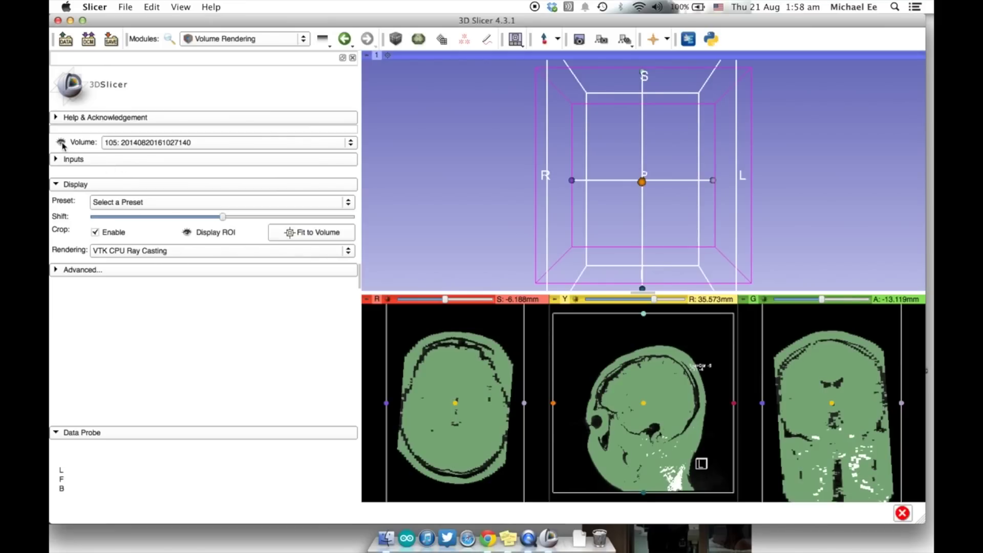
left_click_drag(481, 214, 578, 214)
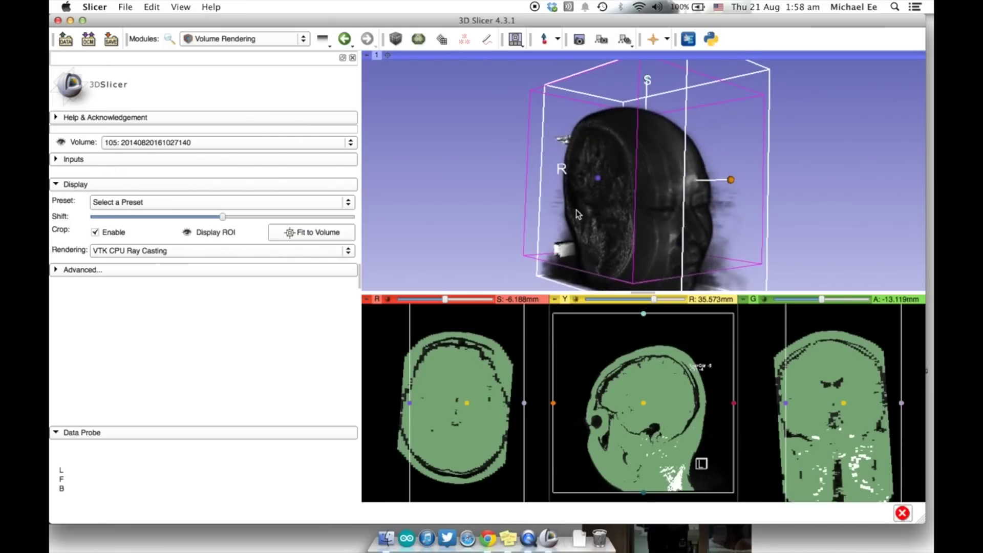
left_click(193, 251)
left_click(202, 237)
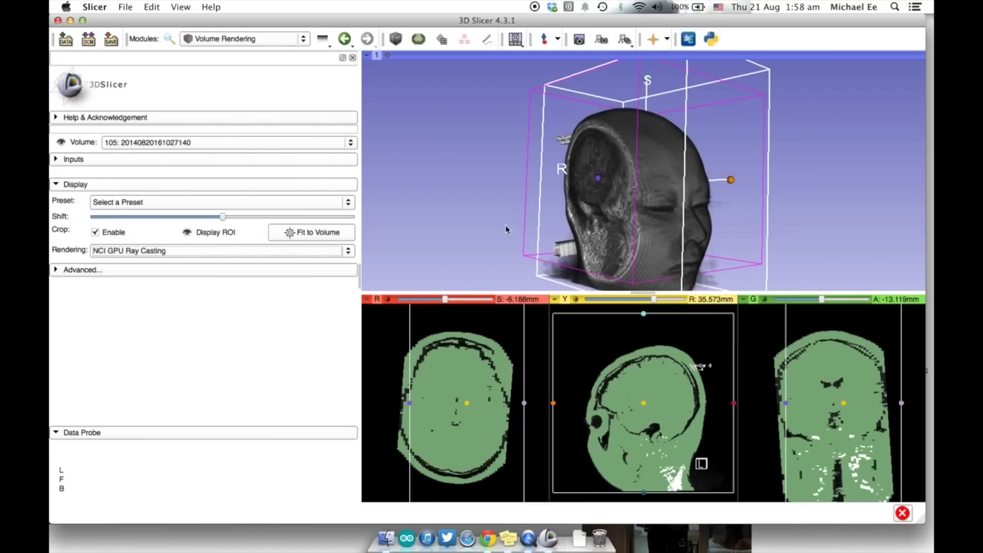
scroll(506, 229, "up", 3)
mouse_move(455, 220)
left_mouse_down()
mouse_move(605, 169)
mouse_move(634, 182)
left_mouse_up()
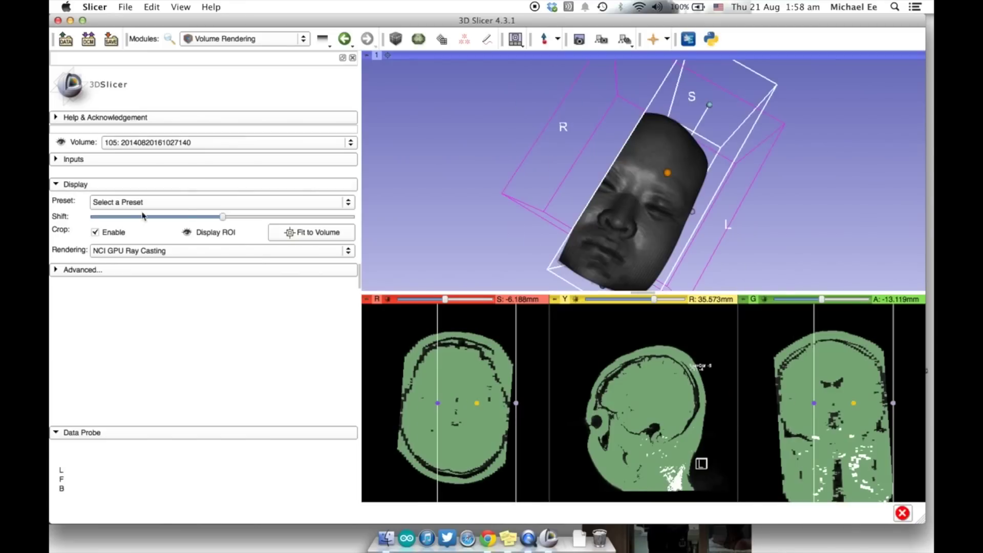
Build the smoothed lupusforrealsmooth surface model from the label volume with Model Maker
left_click(239, 41)
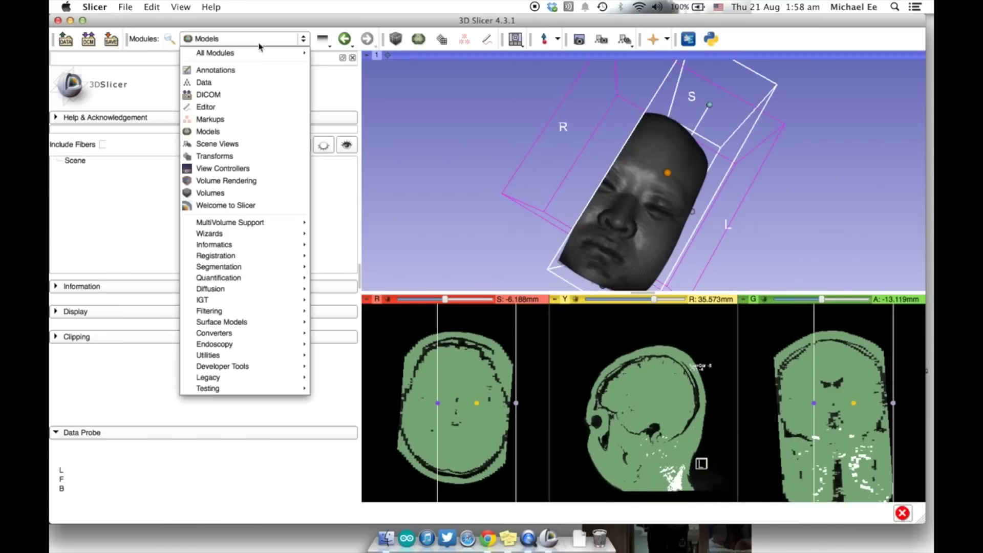
left_click(247, 122)
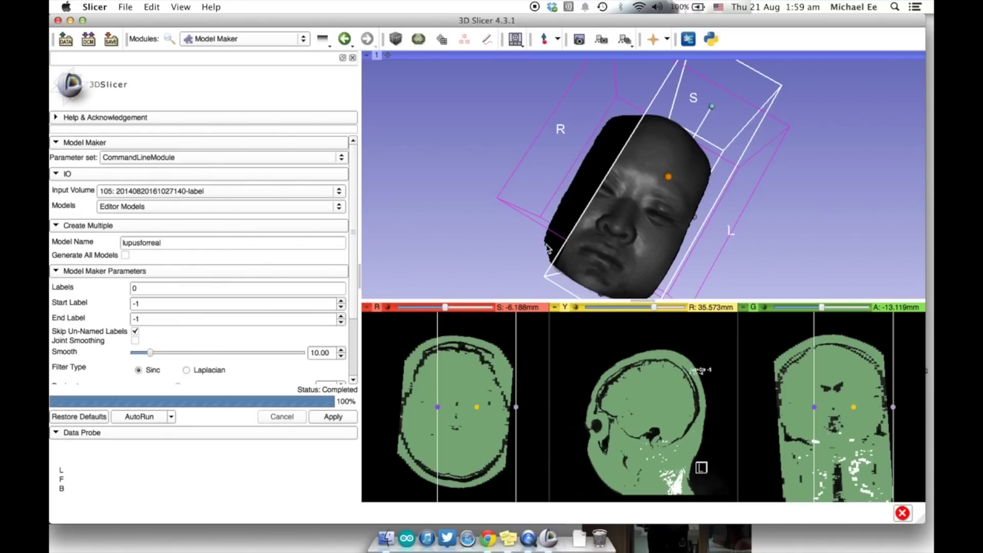
left_click_drag(548, 249, 642, 269)
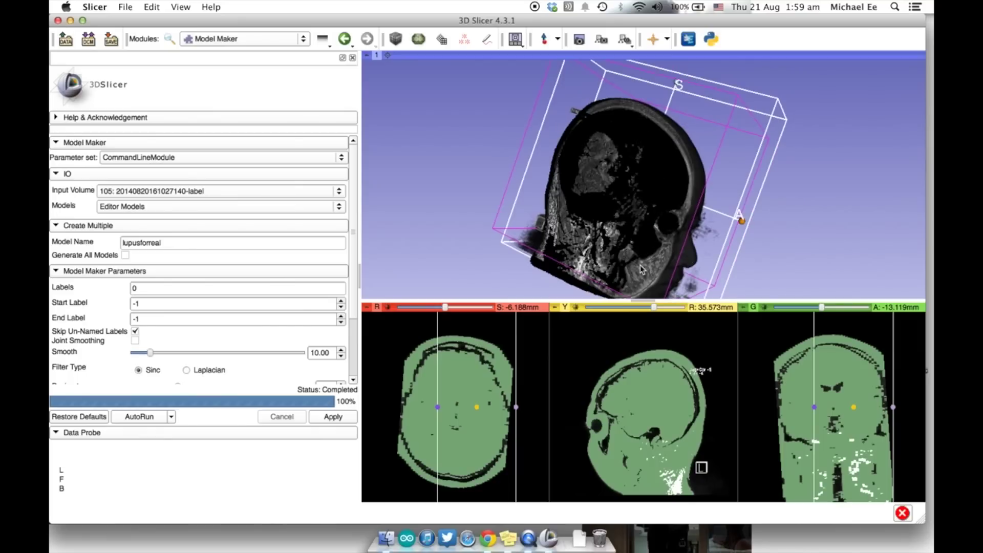
In Volume Rendering, keep volume 105 selected and browse the rendering presets
left_click(255, 40)
left_click(211, 192)
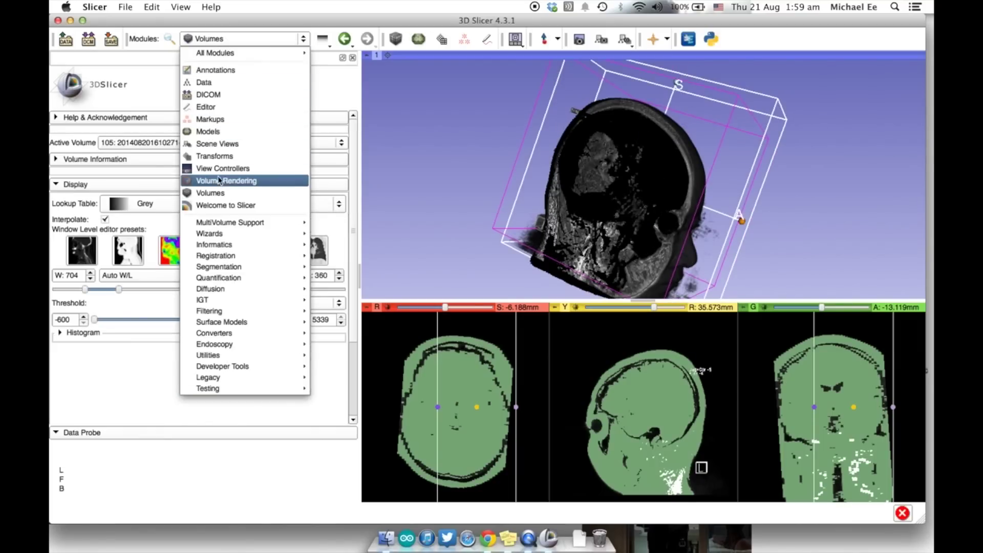
left_click(235, 183)
left_click(104, 146)
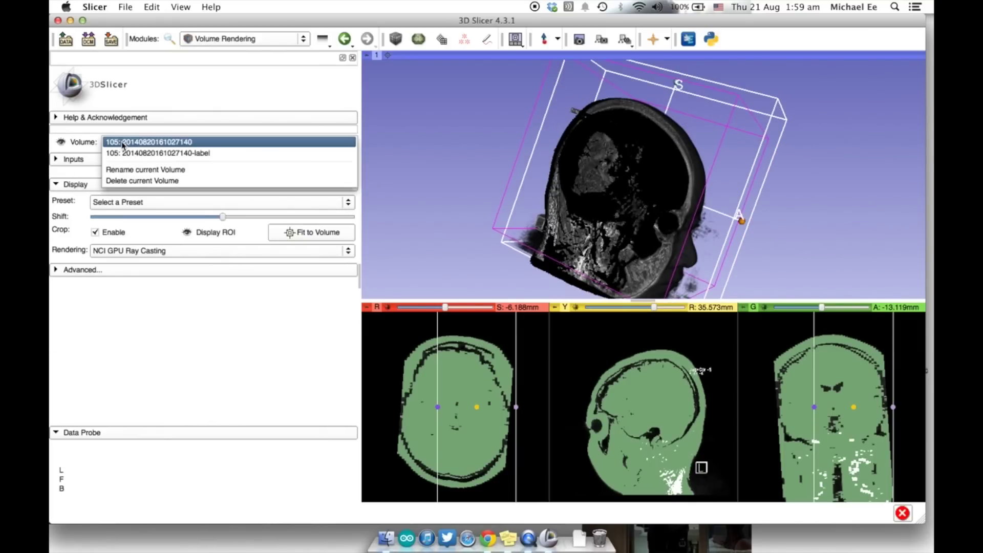
left_click(118, 143)
left_click(294, 205)
left_click(212, 341)
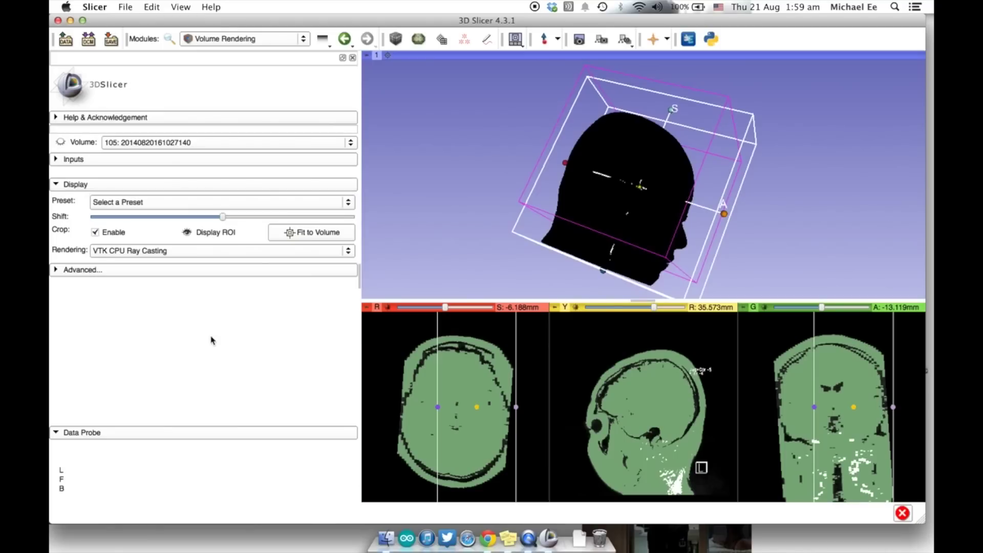
left_click(232, 205)
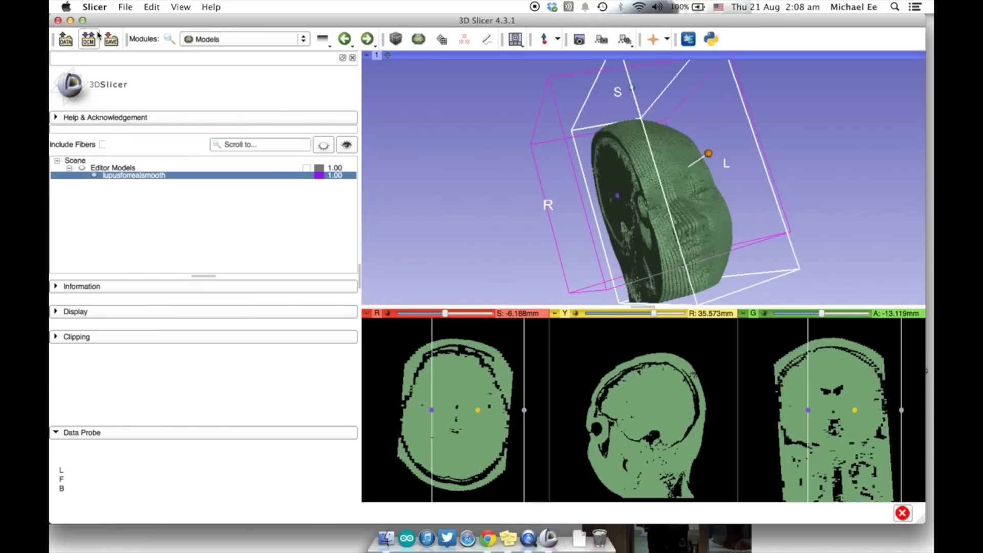
Save lupusforrealsmooth in STL format to the Asgn 2 3D Make folder, excluding other scene files
left_click(123, 8)
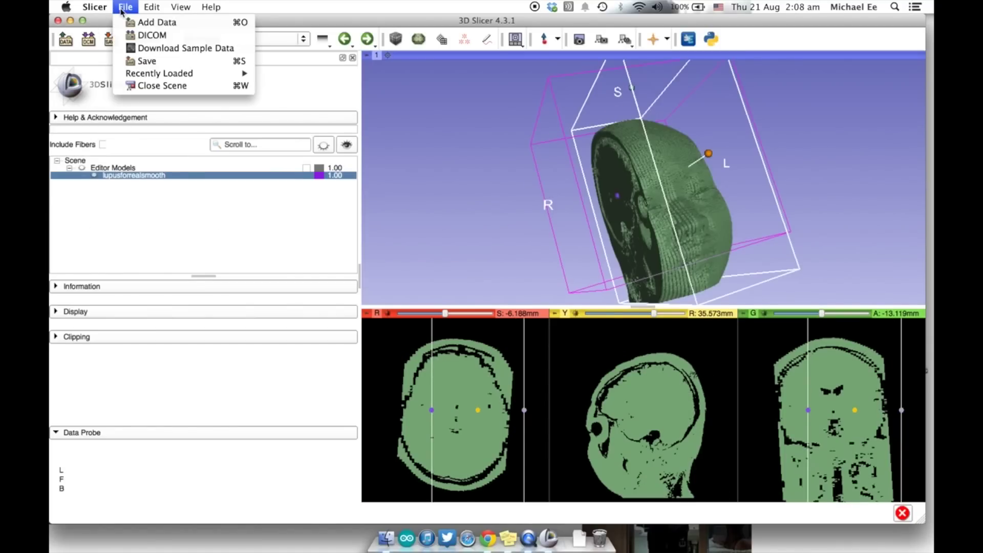
left_click(199, 61)
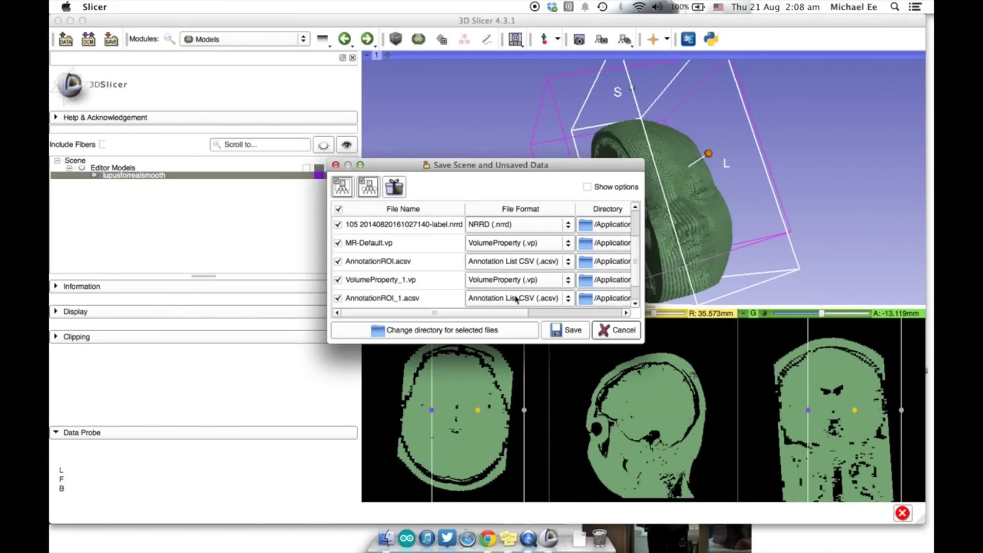
scroll(550, 301, "down", 1)
scroll(549, 301, "up", 2)
scroll(549, 301, "down", 2)
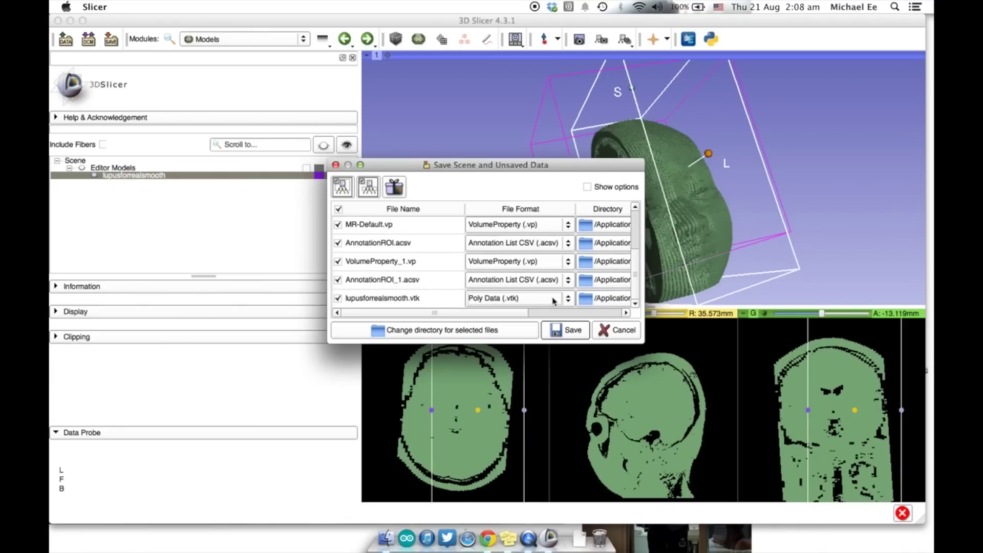
left_click(553, 301)
left_click(544, 317)
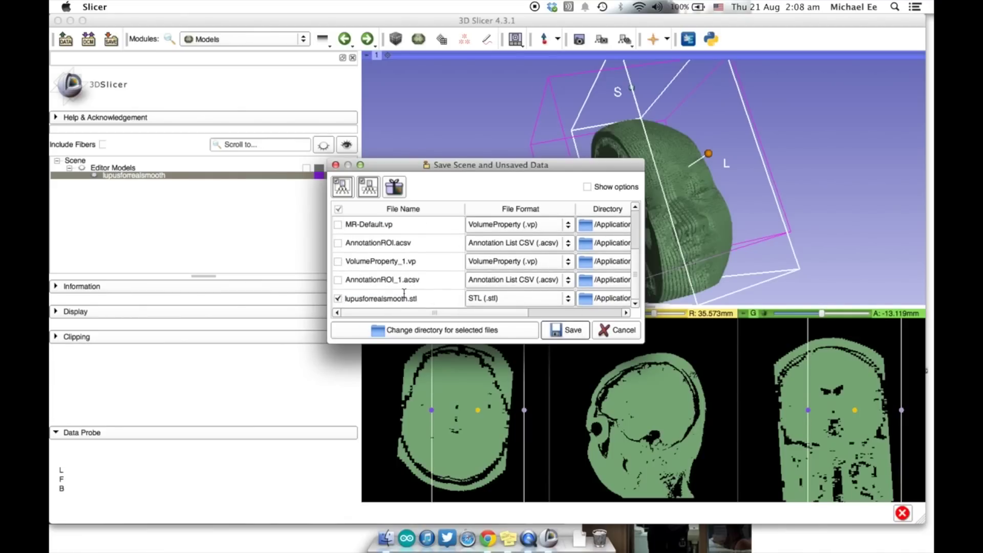
left_click(615, 301)
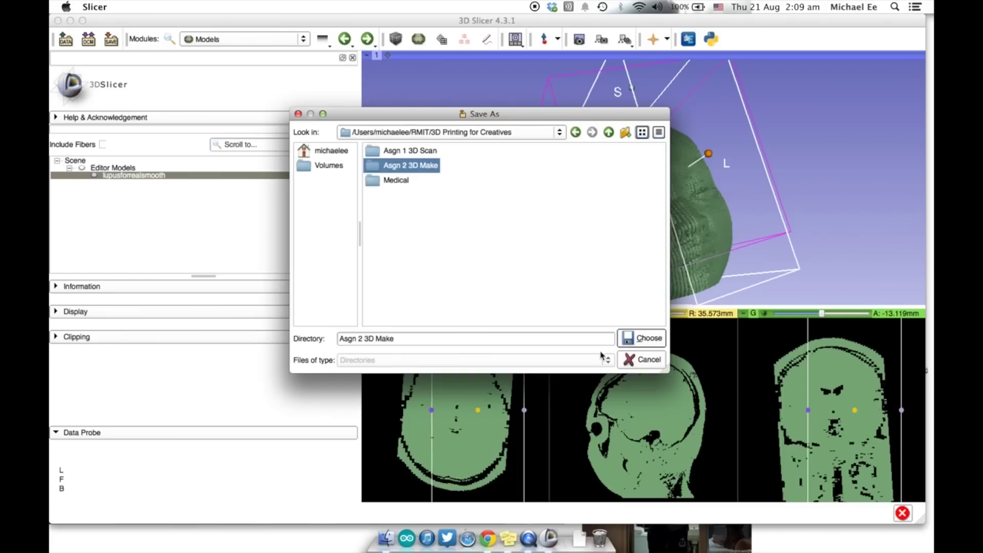
left_click(640, 339)
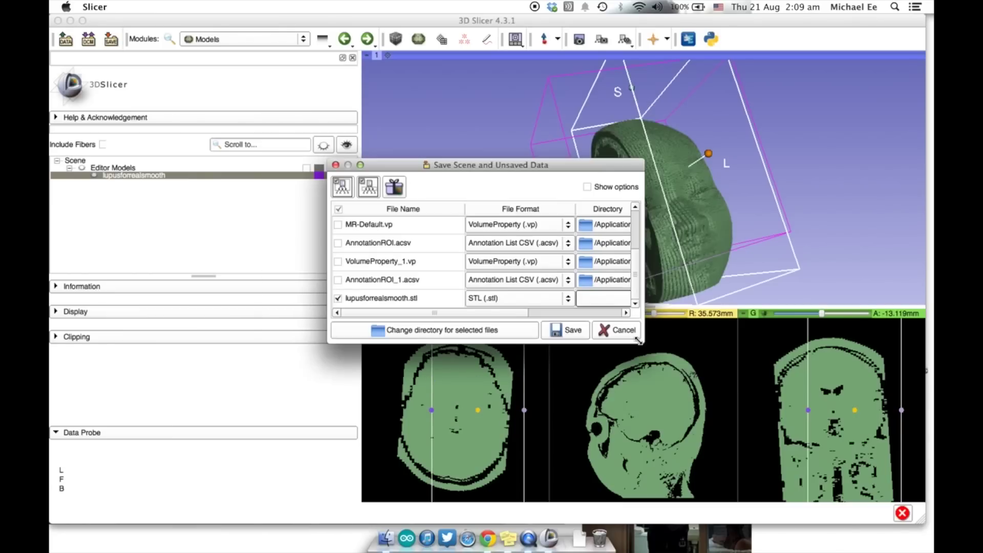
left_click(556, 332)
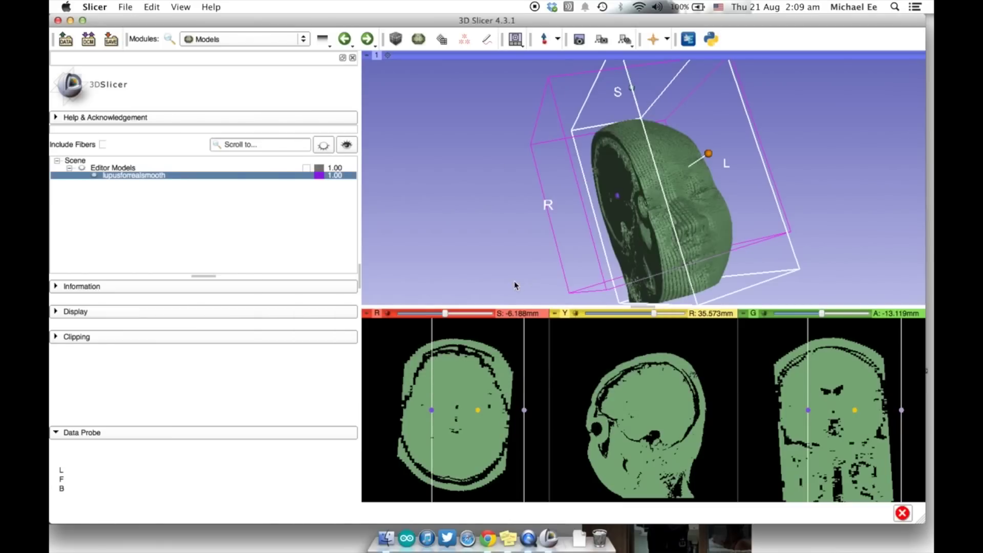
Open lupusforrealsmooth.stl from RMIT > Asgn 2 3D Make in Meshmixer
left_click(386, 538)
left_click(321, 74)
left_click(447, 76)
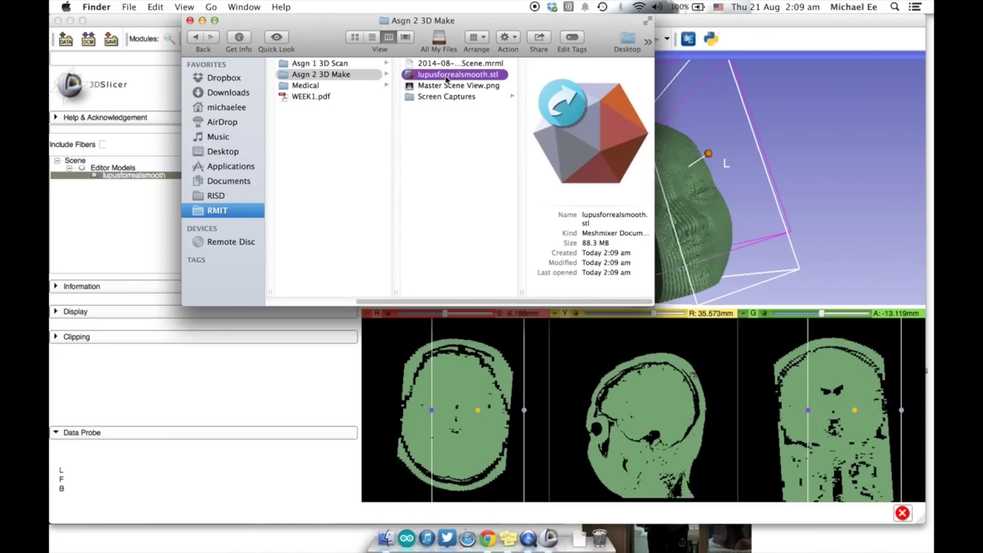
double_click(447, 77)
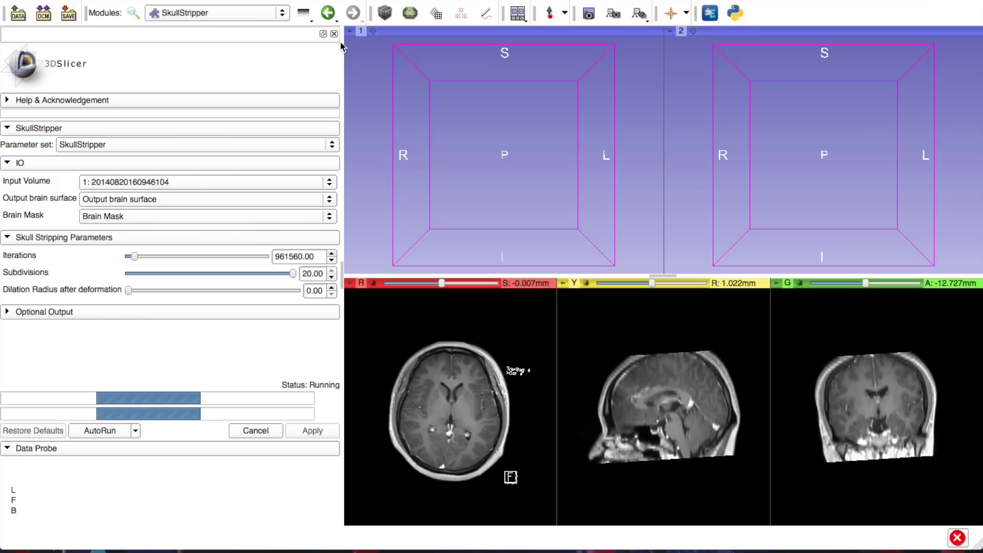
left_click(220, 13)
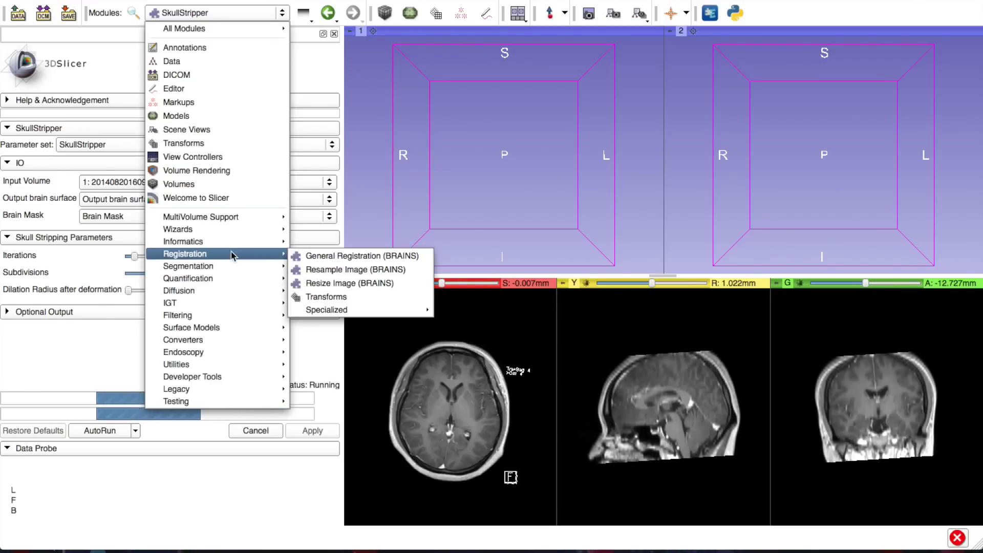
mouse_move(284, 278)
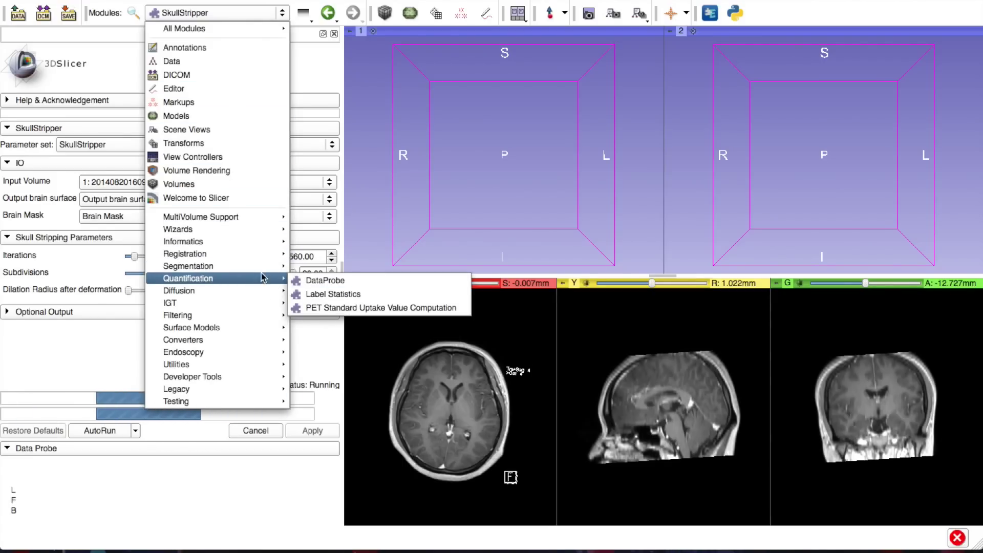
mouse_move(261, 265)
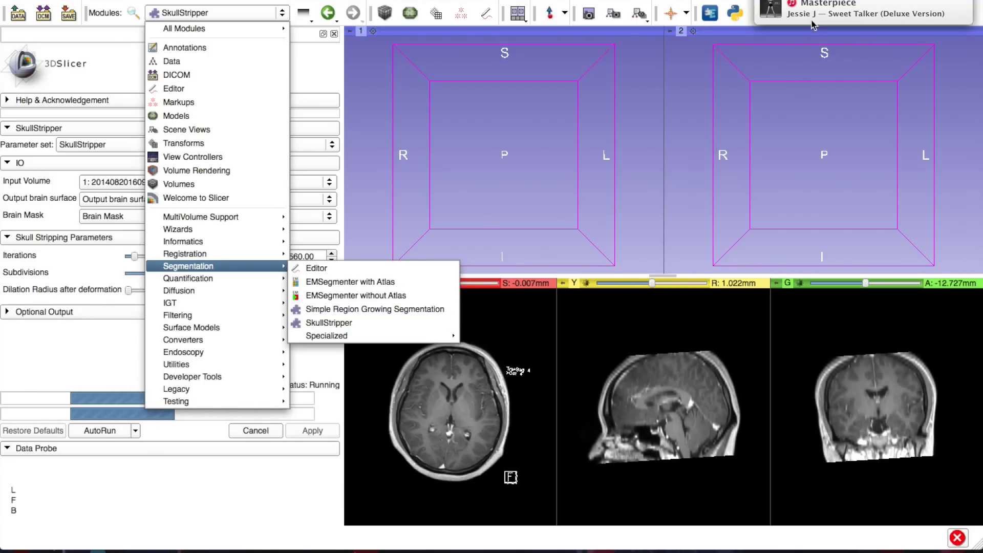
left_click(314, 323)
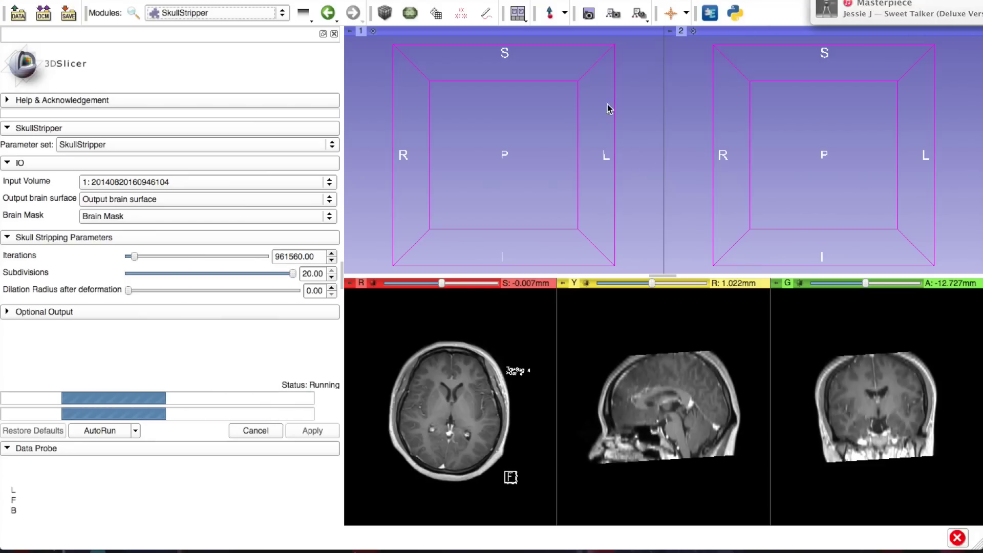
left_click(215, 12)
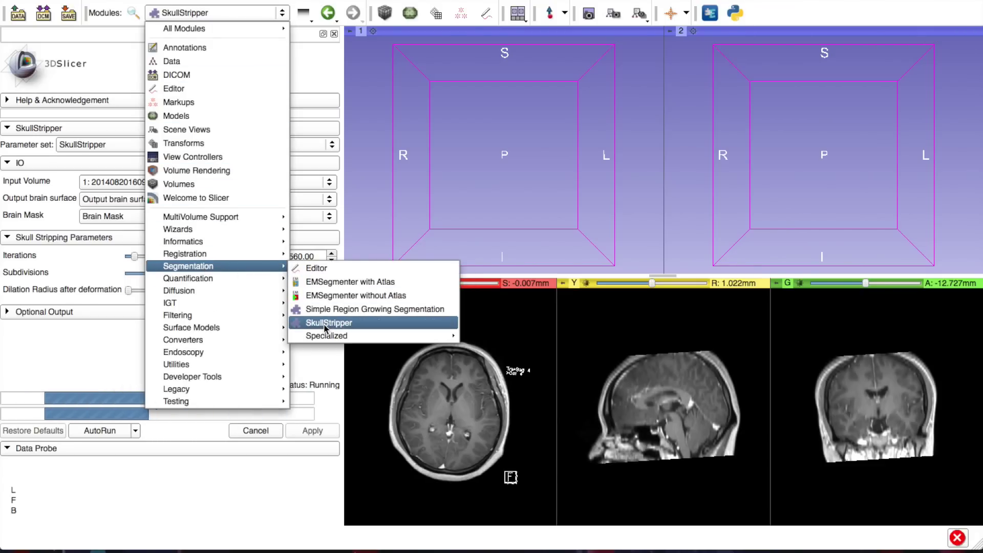
left_click(482, 323)
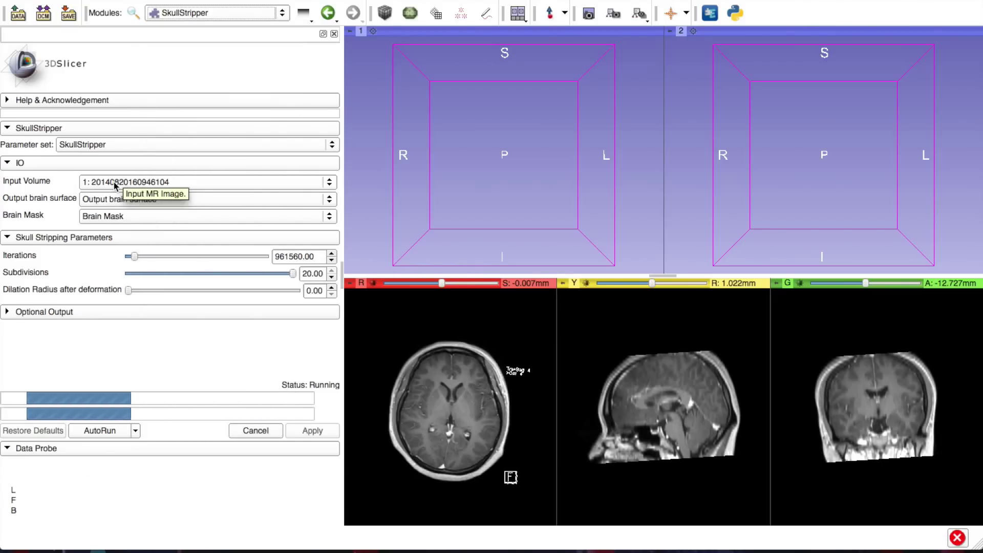
left_click(174, 199)
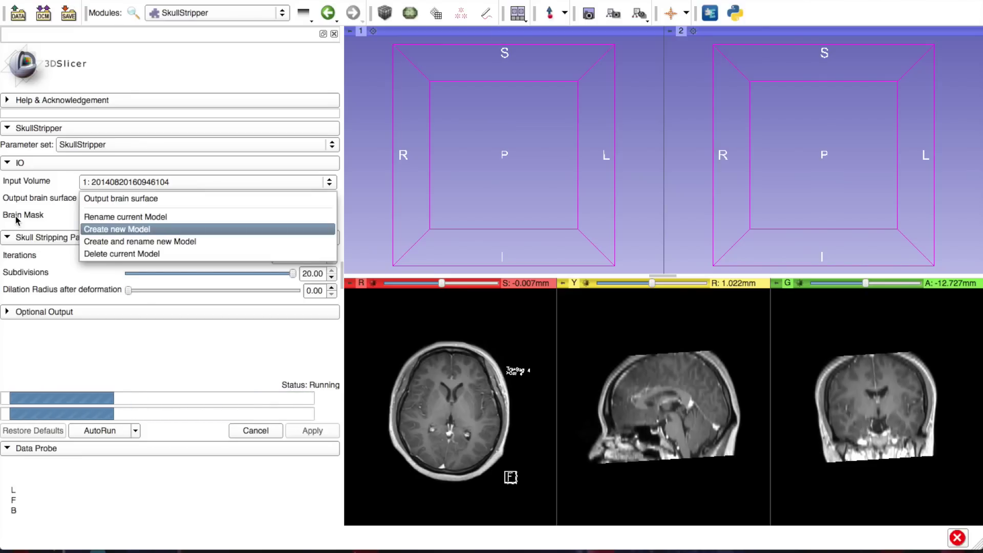
left_click(68, 213)
left_click(93, 217)
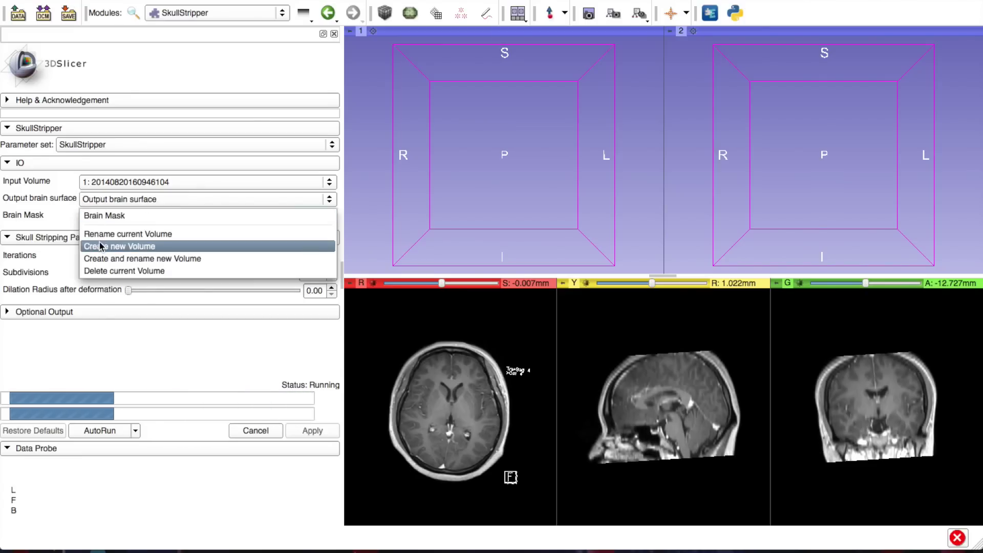
left_click(60, 247)
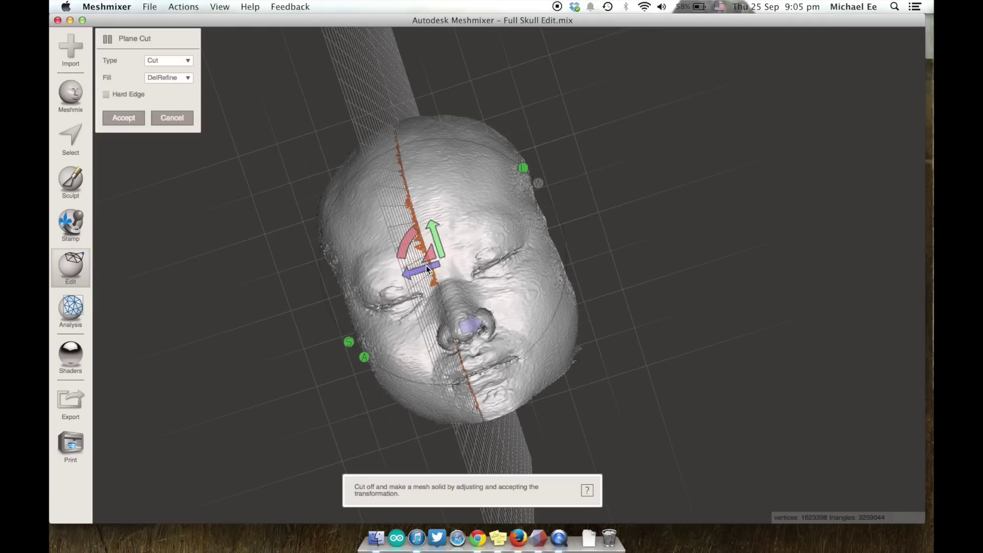
Slide the Plane Cut plane to the skull's midline and orbit to check the cut
left_click_drag(427, 268, 430, 271)
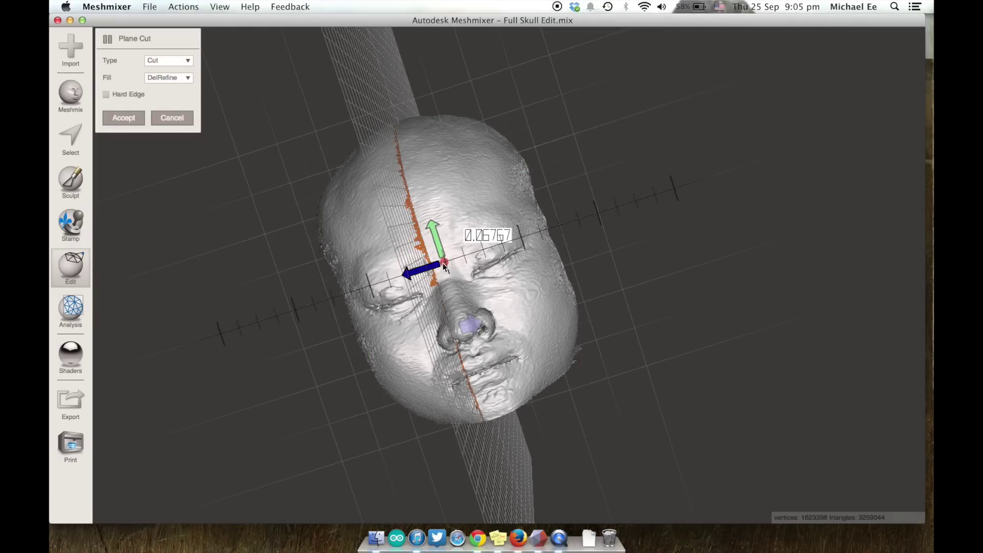
left_click_drag(446, 266, 452, 266)
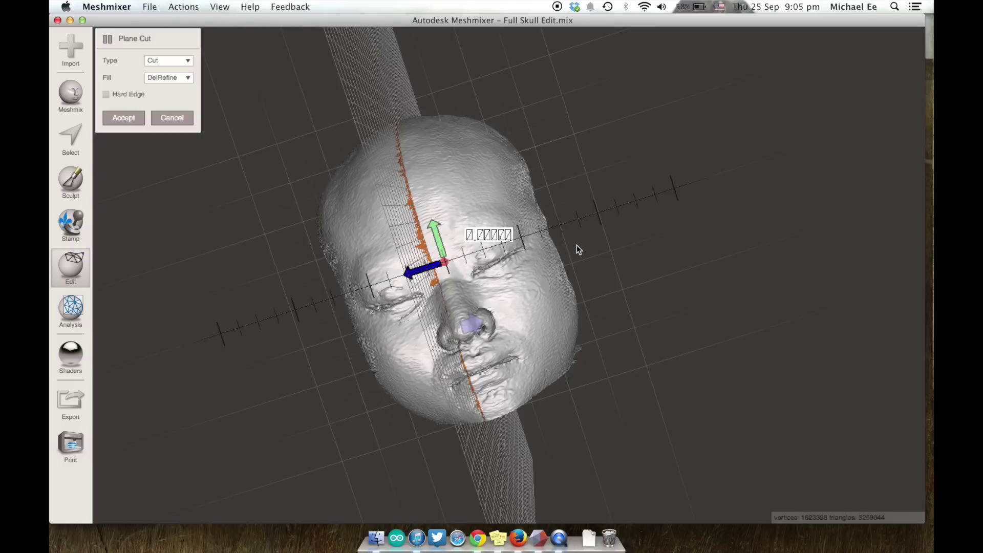
left_click_drag(592, 266, 594, 264)
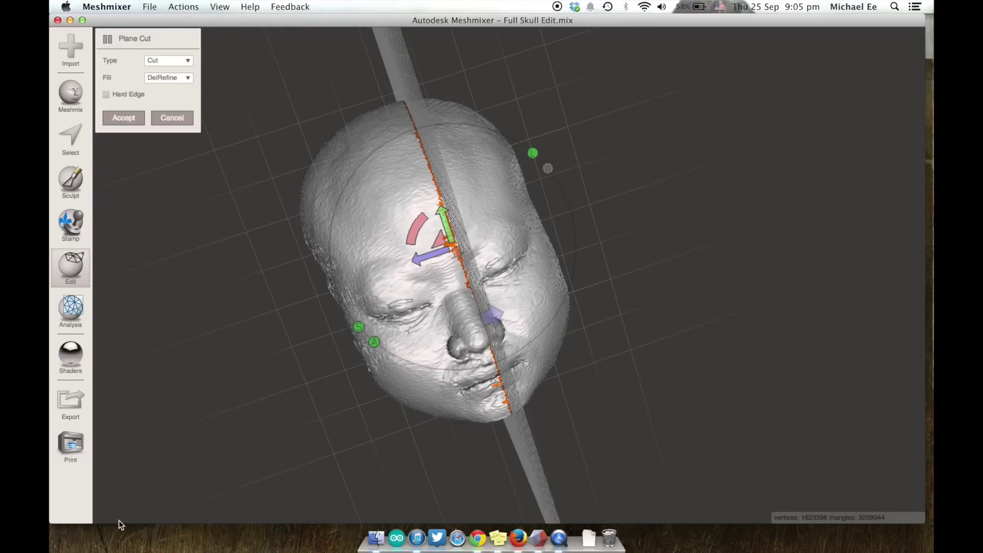
right_click_drag(404, 302, 283, 10)
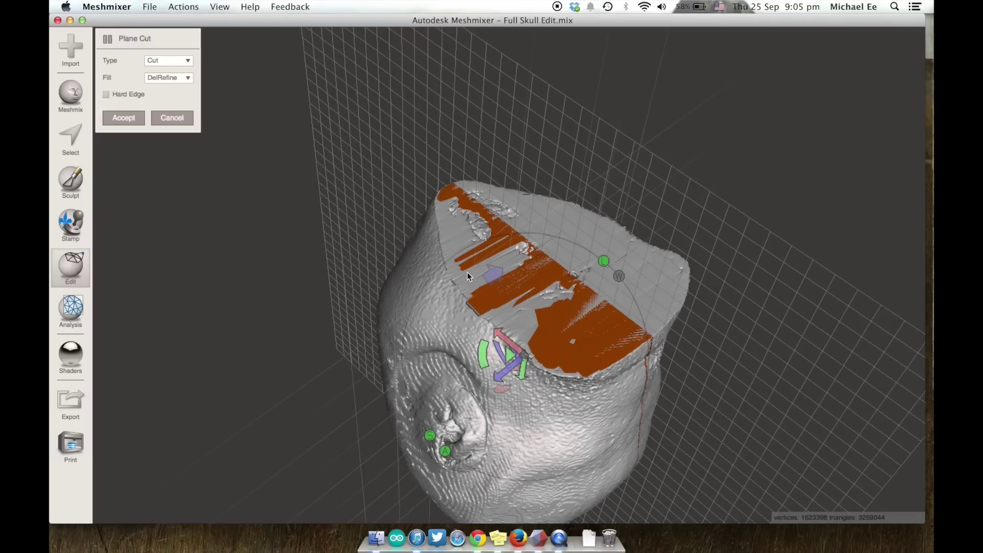
right_click_drag(447, 226, 476, 205)
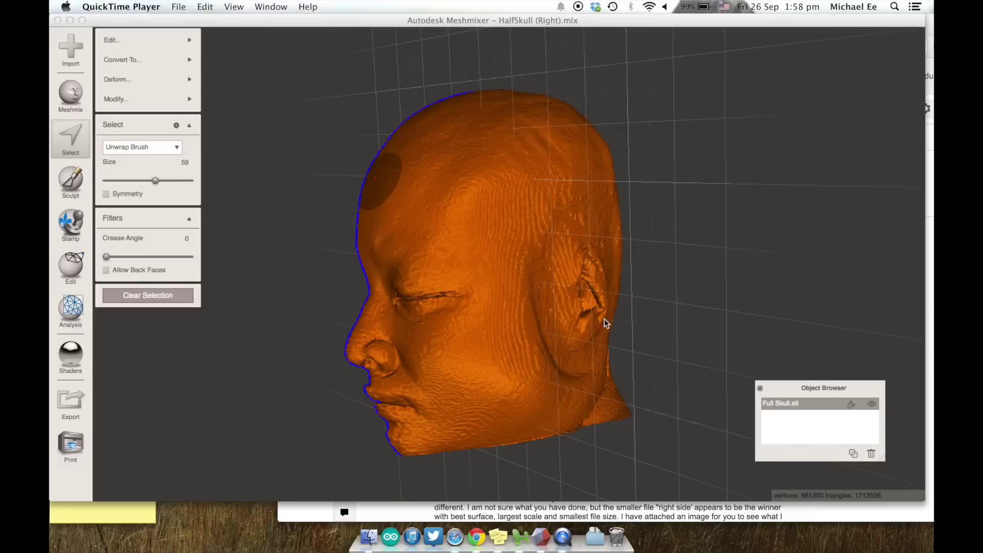
Invert the face selection and delete the internal cross-section faces
left_click(545, 290)
right_click_drag(553, 281, 553, 333)
left_click(151, 101)
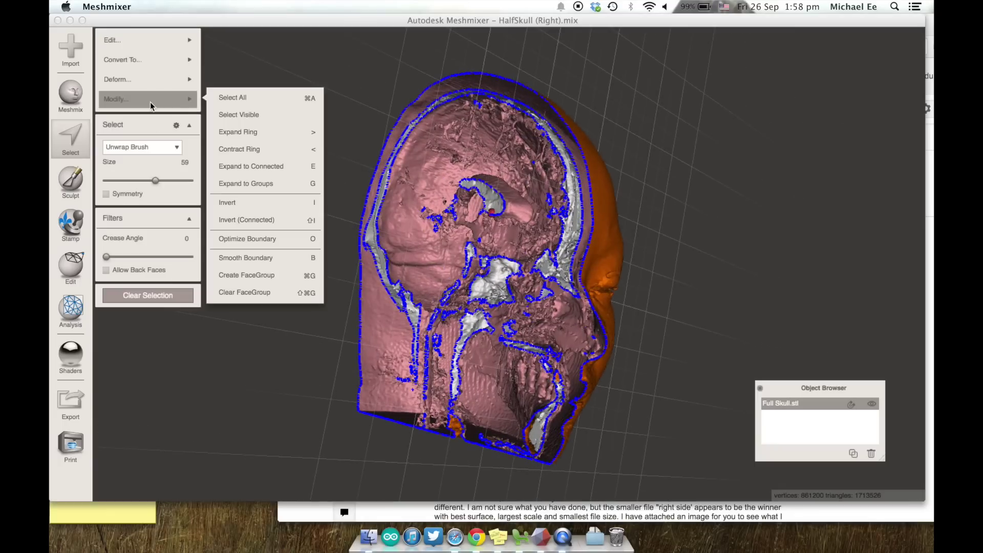
left_click(260, 211)
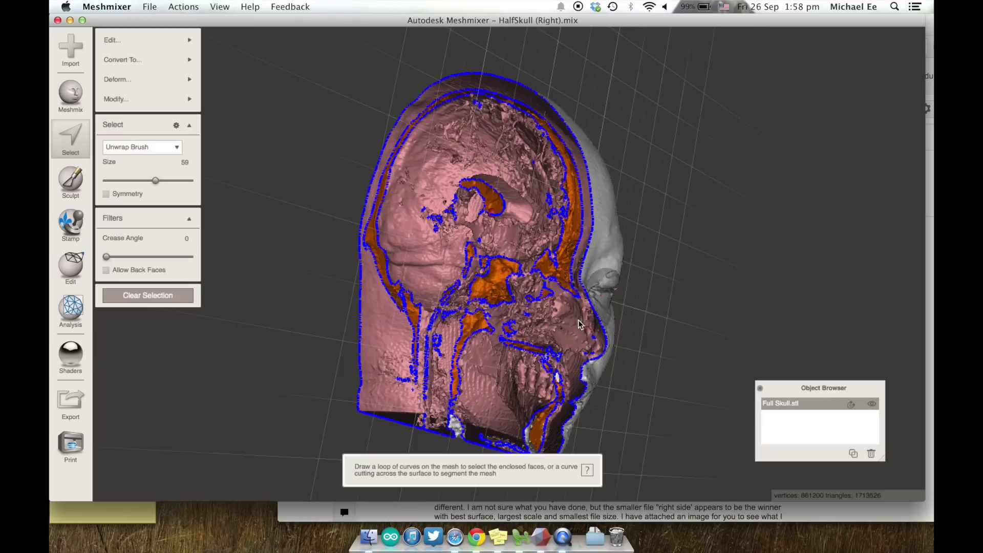
right_click_drag(615, 293, 621, 322)
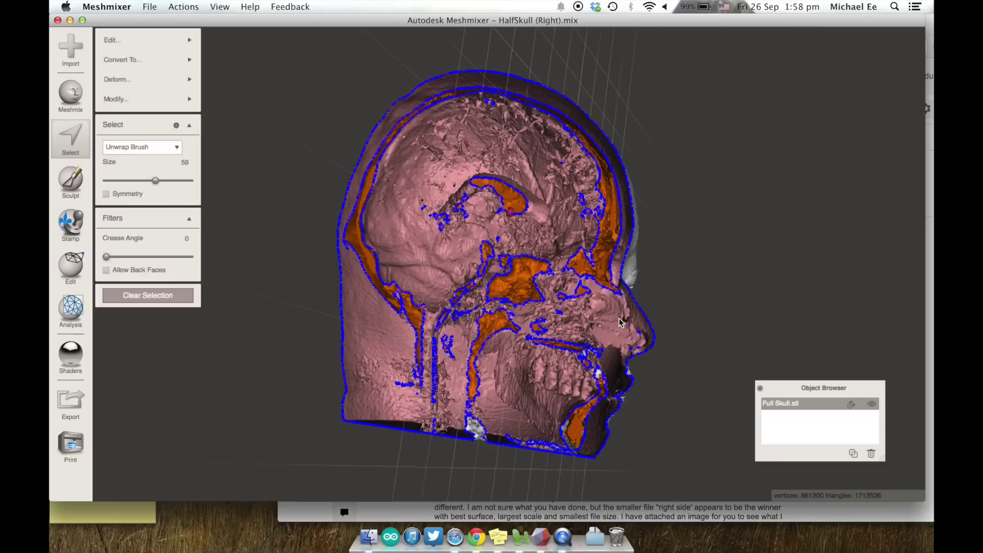
key("Delete")
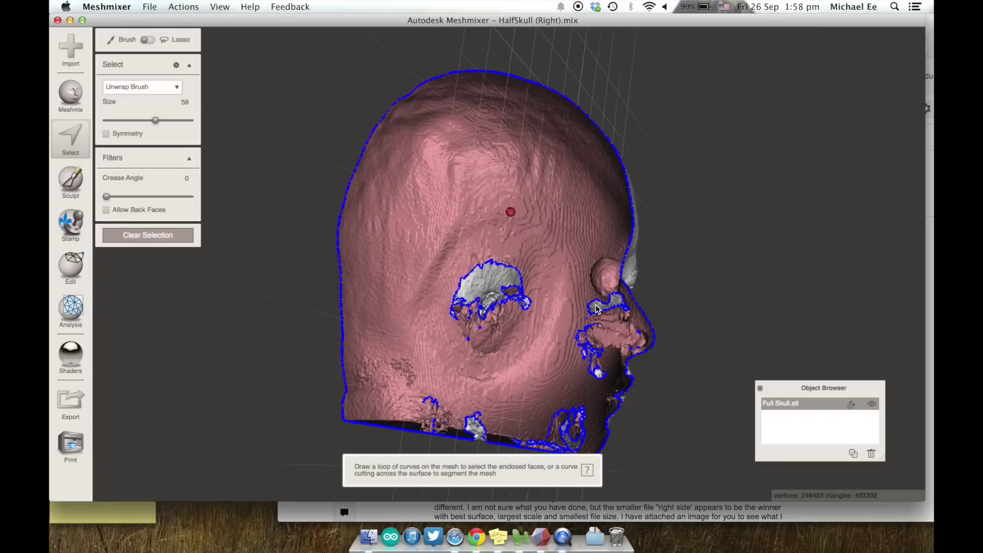
Select and delete the stray face patches near the nose
left_click_drag(597, 309, 615, 305)
key("Delete")
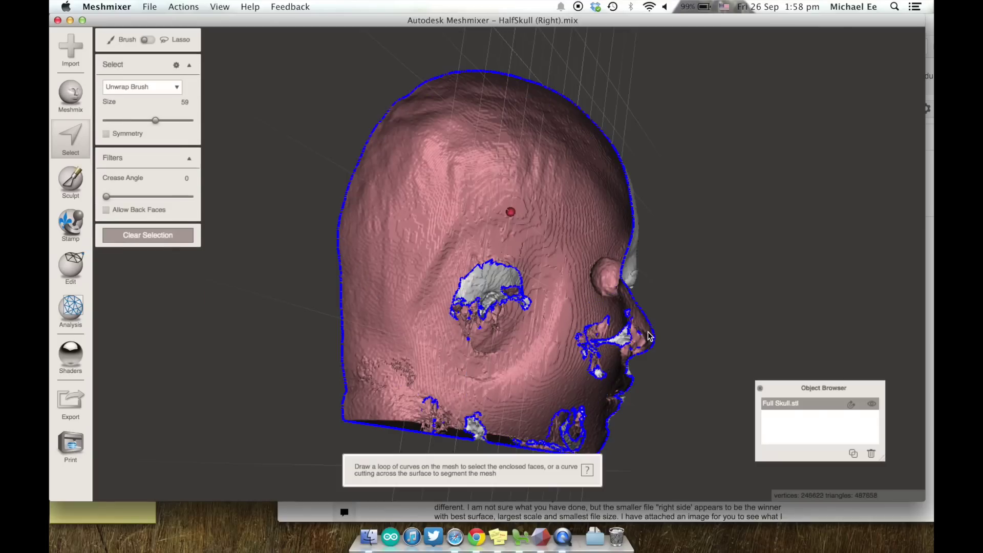
mouse_move(638, 333)
right_mouse_down()
mouse_move(537, 353)
mouse_move(627, 366)
right_mouse_up()
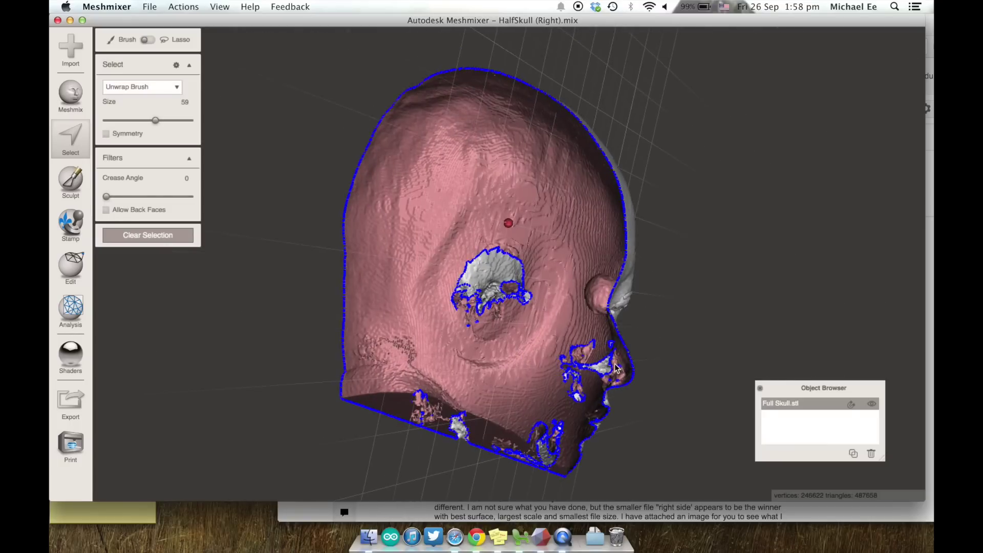
left_click(576, 397)
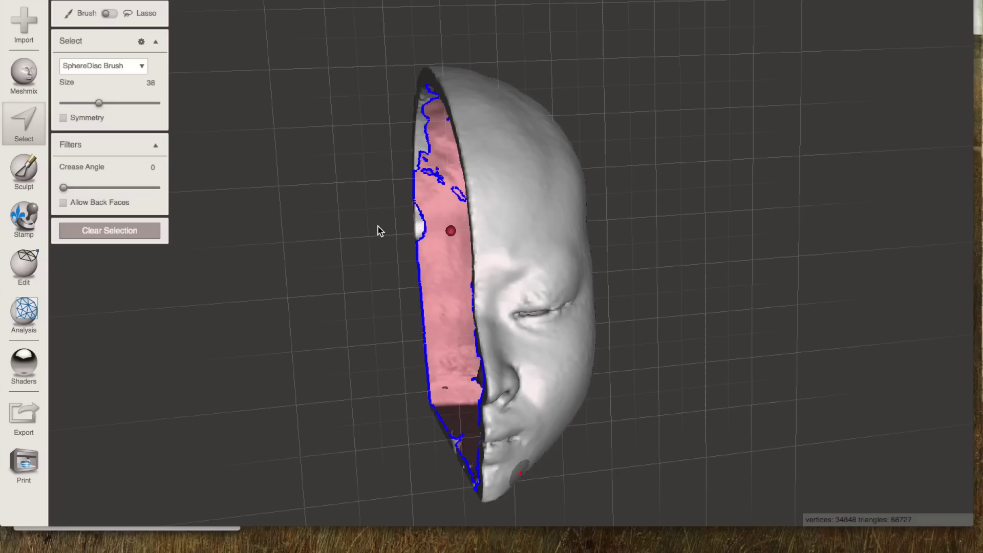
Zoom in on the interior selection boundary and select the small stray patch
right_click_drag(383, 238, 494, 267)
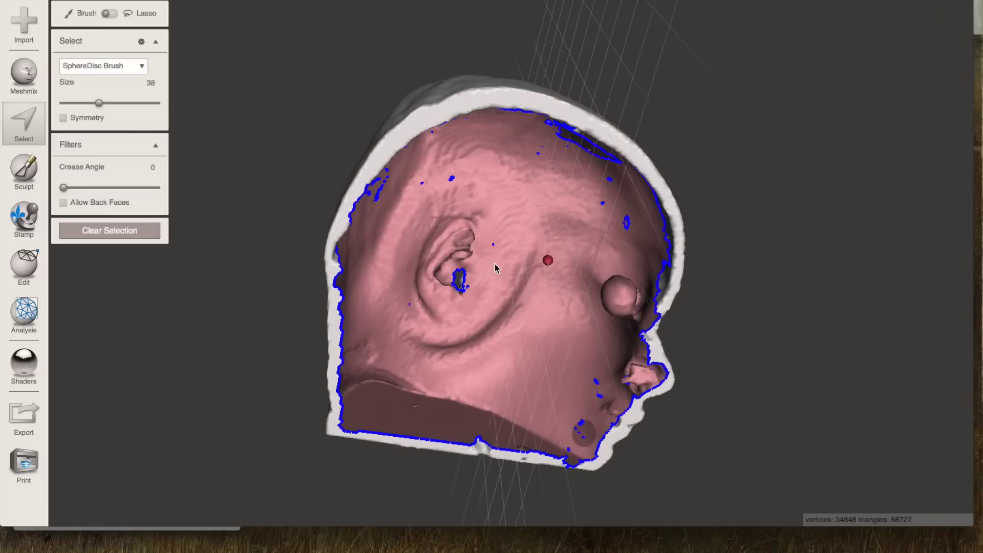
key("space")
mouse_move(530, 192)
left_mouse_down()
mouse_move(530, 154)
mouse_move(511, 147)
mouse_move(516, 76)
left_mouse_up()
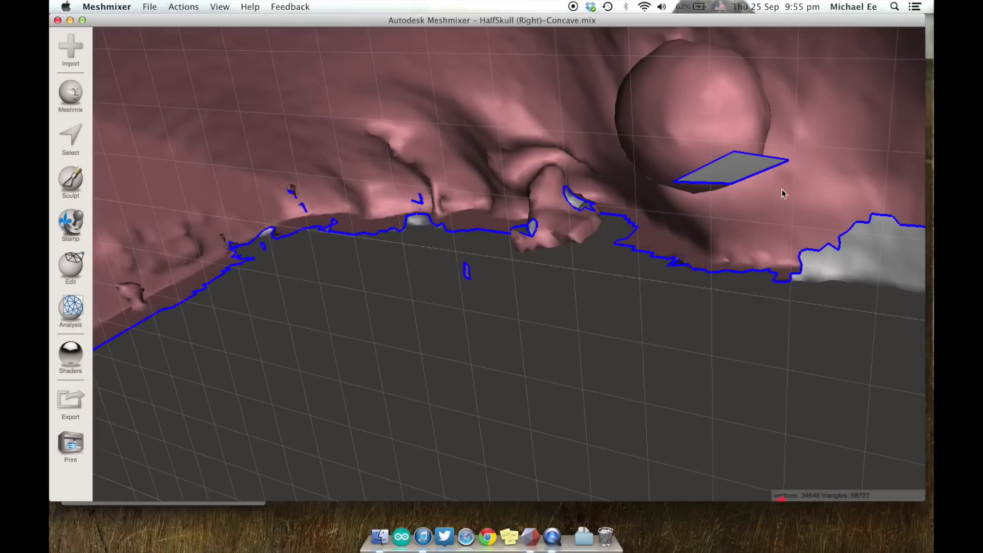
key("s")
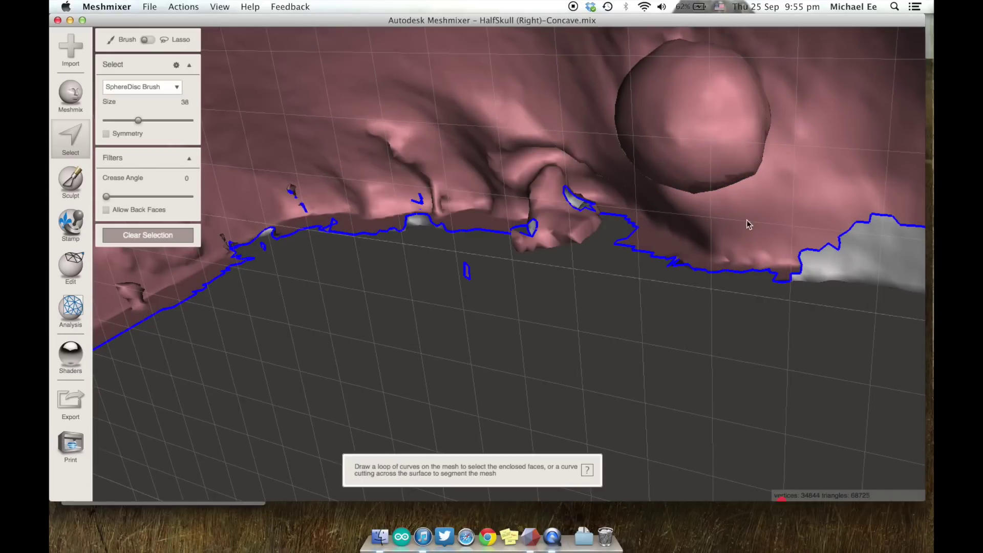
left_click(533, 230)
key("super+z")
key("super+shift+z")
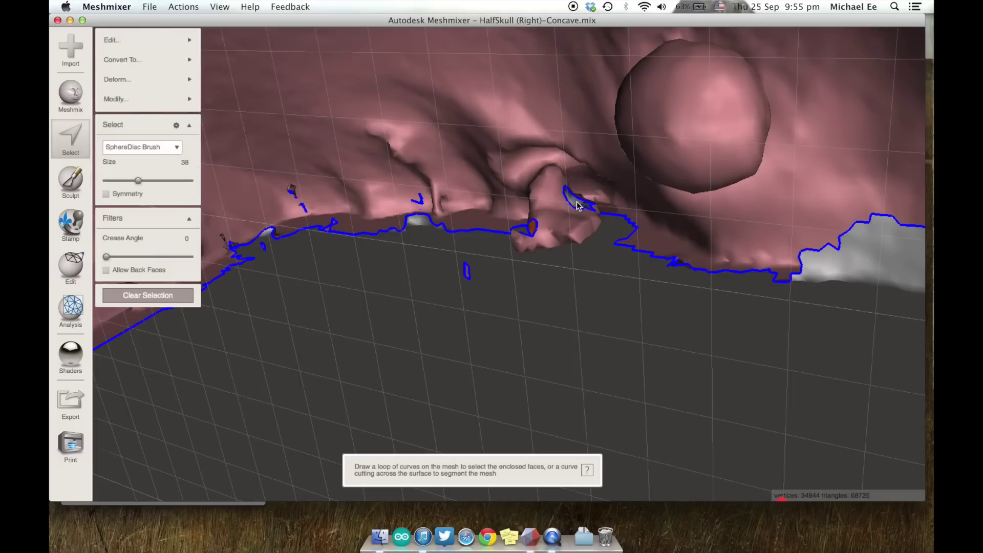
Delete the stray patch and reframe the whole half-skull's concave interior
mouse_move(577, 205)
right_mouse_down()
mouse_move(325, 259)
mouse_move(337, 235)
mouse_move(347, 261)
mouse_move(272, 278)
mouse_move(288, 253)
mouse_move(212, 310)
mouse_move(222, 295)
mouse_move(204, 277)
mouse_move(201, 206)
right_mouse_up()
key("Delete")
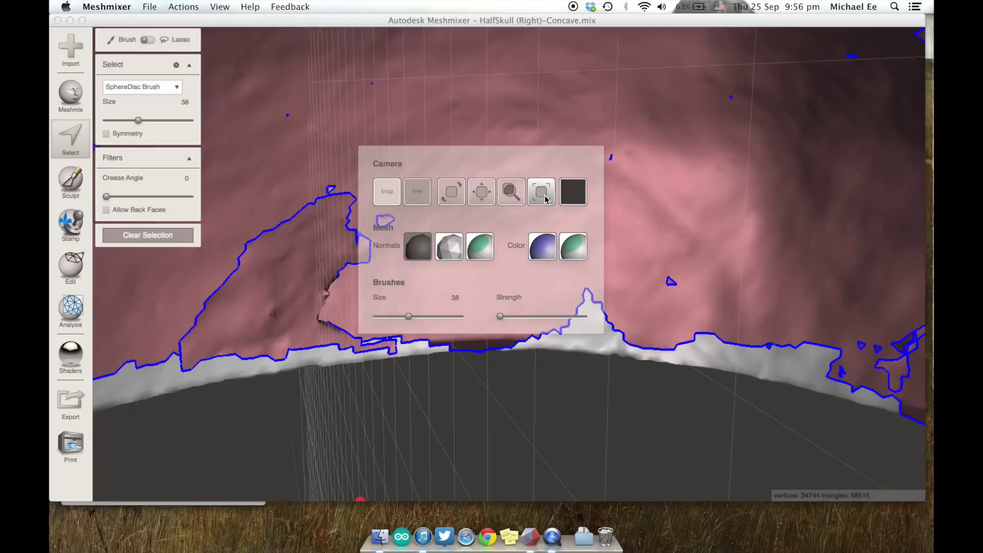
left_click(546, 199)
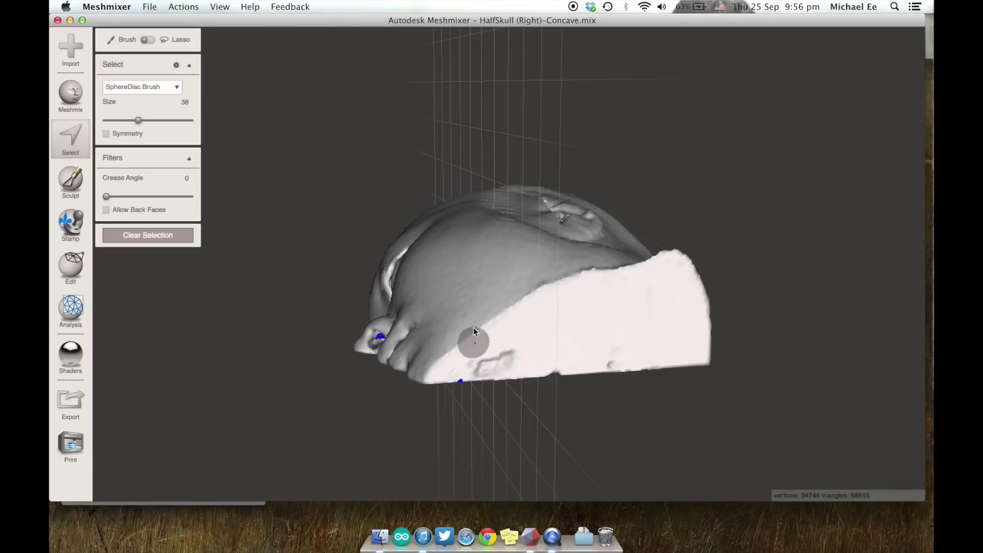
right_click_drag(473, 327, 471, 140)
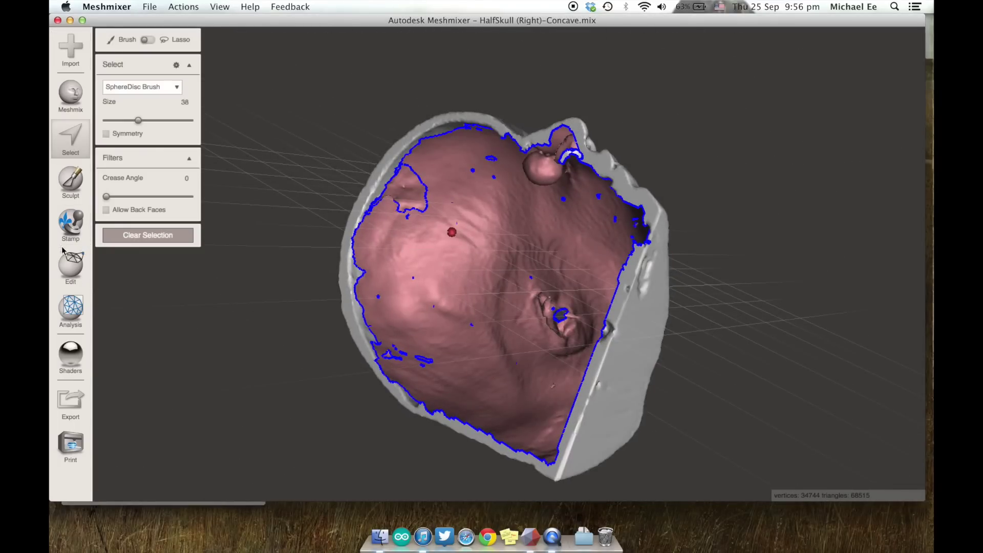
Apply Make Solid to the half-skull at Solid Accuracy 512 and Mesh Density 512, then accept
left_click(78, 281)
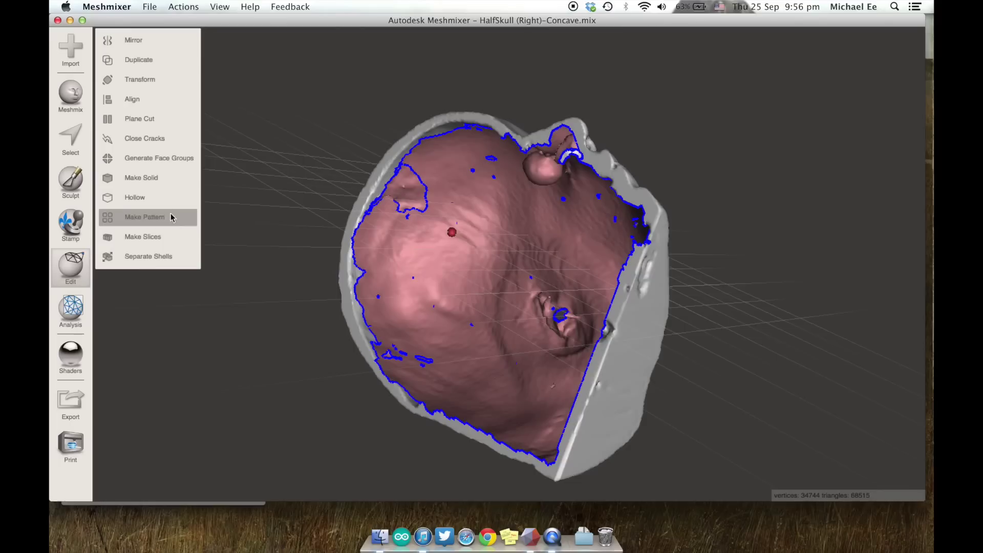
left_click(159, 185)
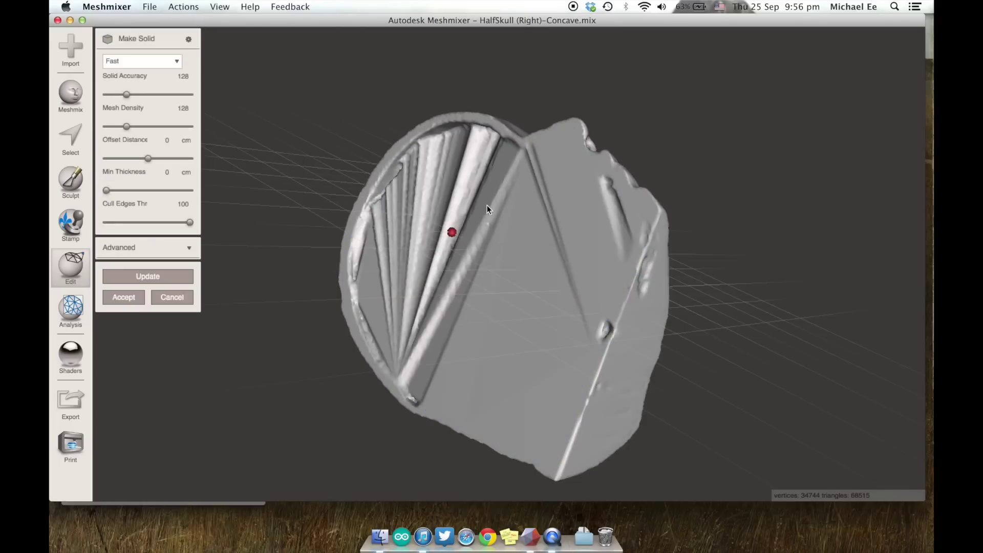
right_click_drag(488, 204, 496, 97)
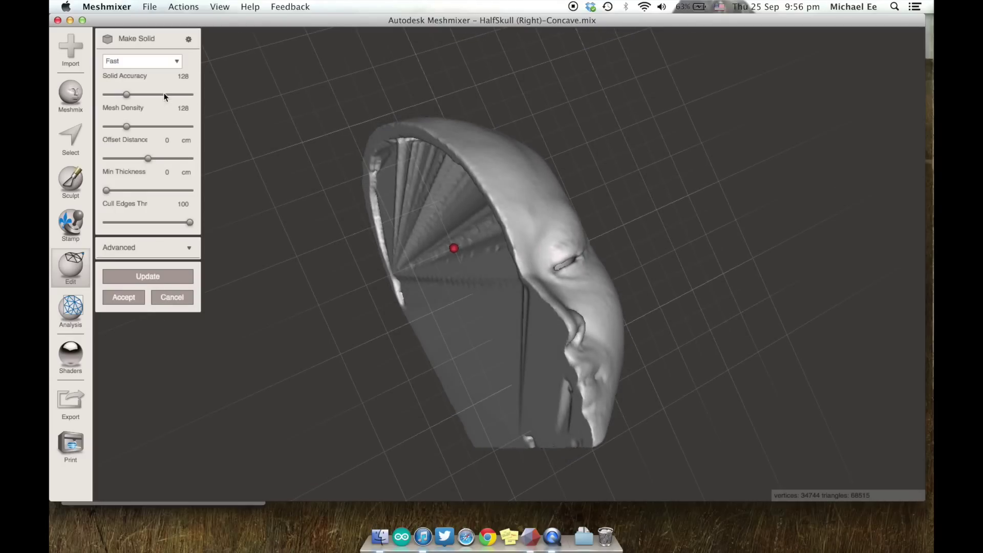
left_click_drag(128, 93, 196, 97)
left_click_drag(127, 127, 238, 141)
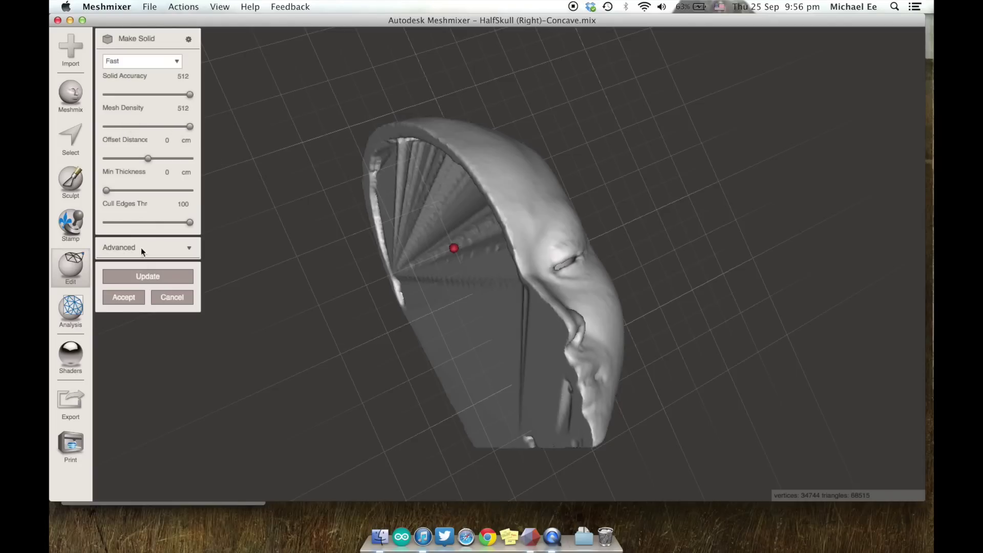
left_click(145, 277)
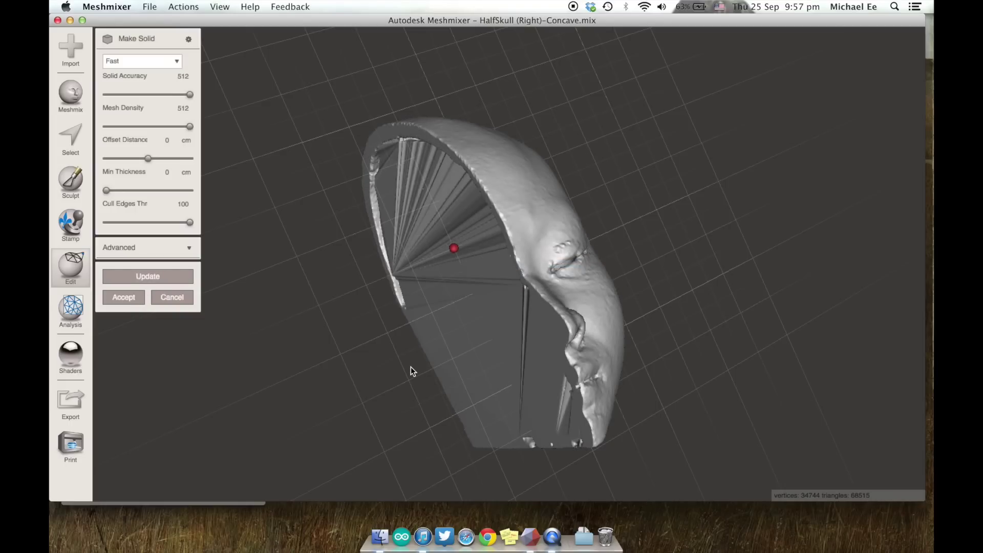
right_click_drag(411, 367, 124, 302)
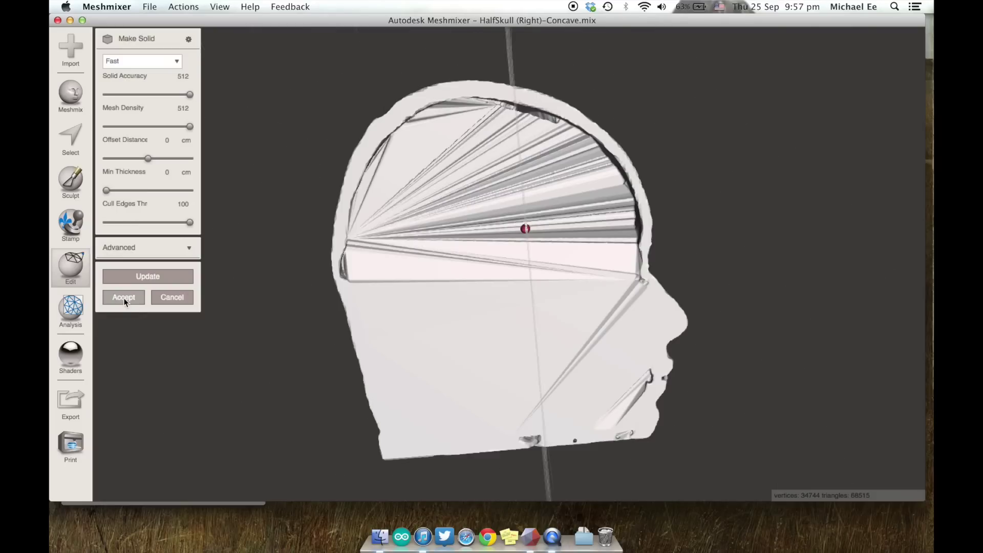
left_click(124, 300)
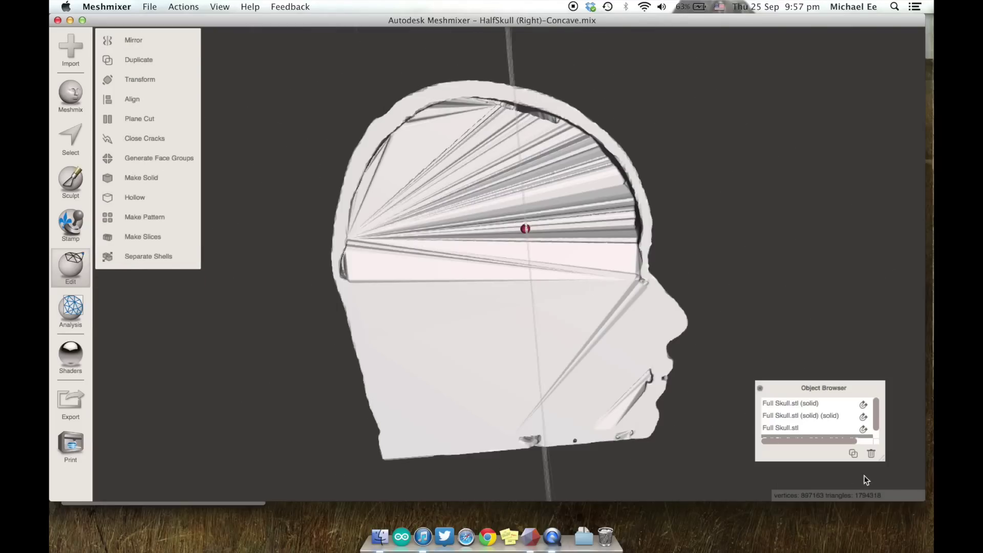
Move and enlarge the Object Browser, then view Full Skull.stl and Full Skull.stl (solid) (solid)
left_click_drag(774, 385, 791, 228)
left_click_drag(900, 303, 890, 480)
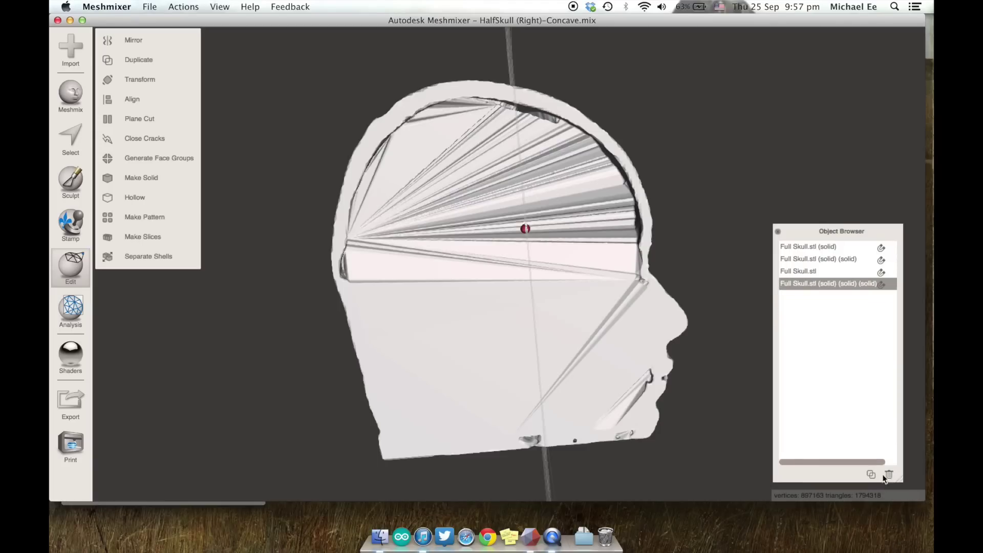
left_click(828, 270)
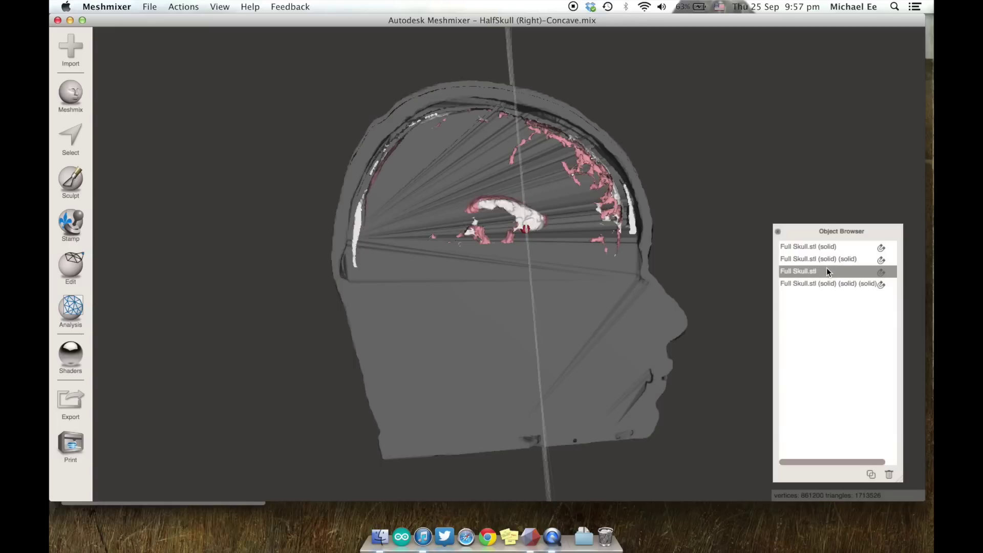
left_click(827, 261)
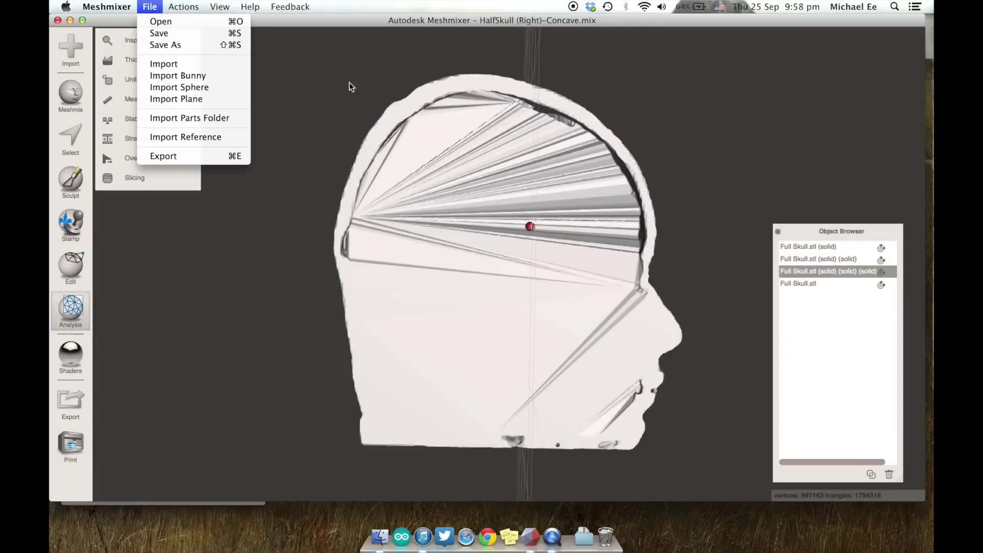
Save the project under the new name 'HalfSkull (Right)'
left_click(150, 7)
left_click(150, 7)
left_click(165, 45)
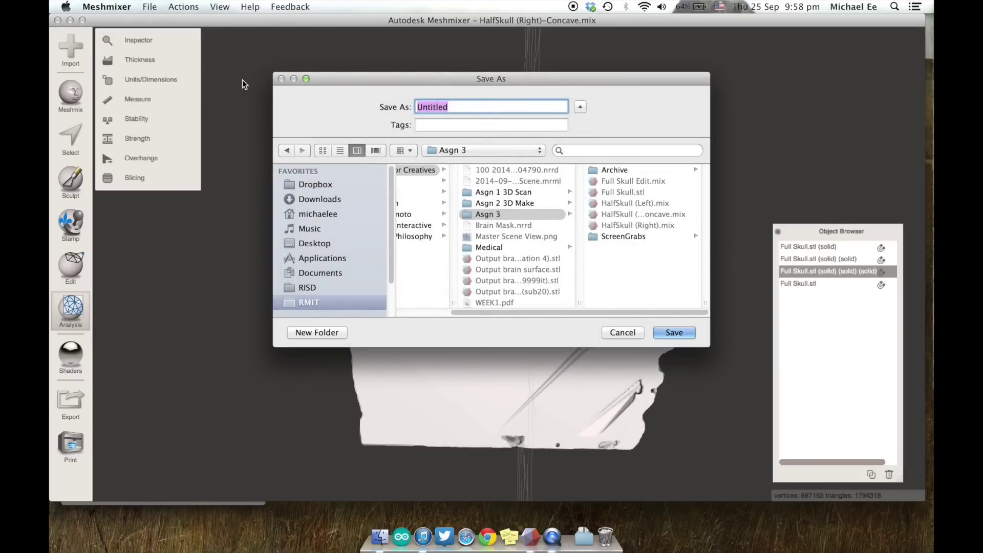
type("HalfSkull (Right)")
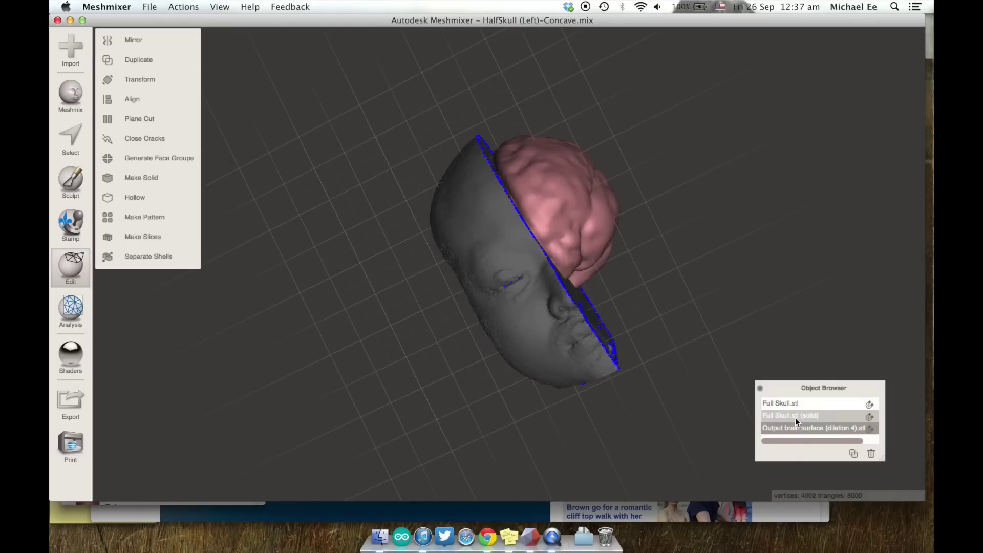
Select the brain surface mesh and check its dimensions in Units/Dimensions
left_click(794, 428)
right_click_drag(510, 214, 442, 296)
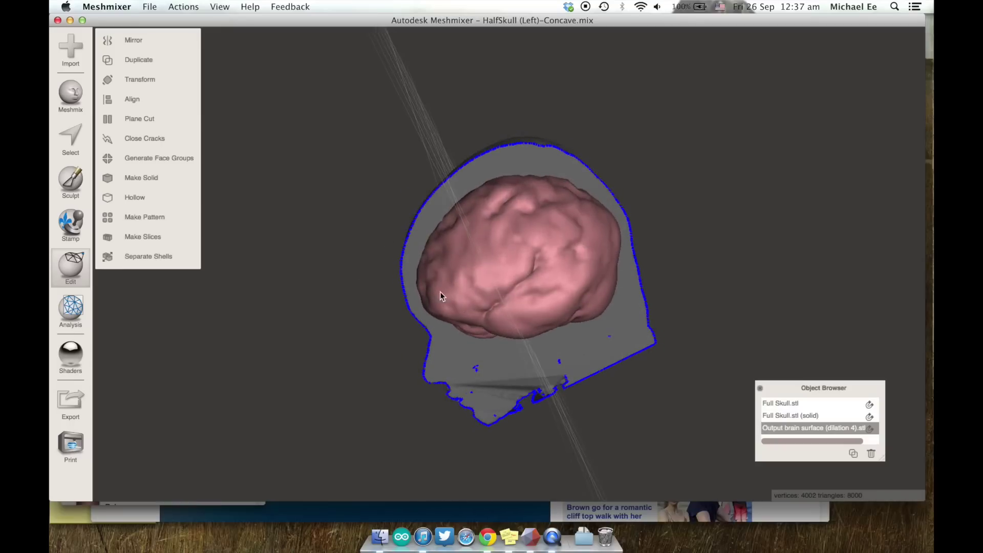
mouse_move(74, 309)
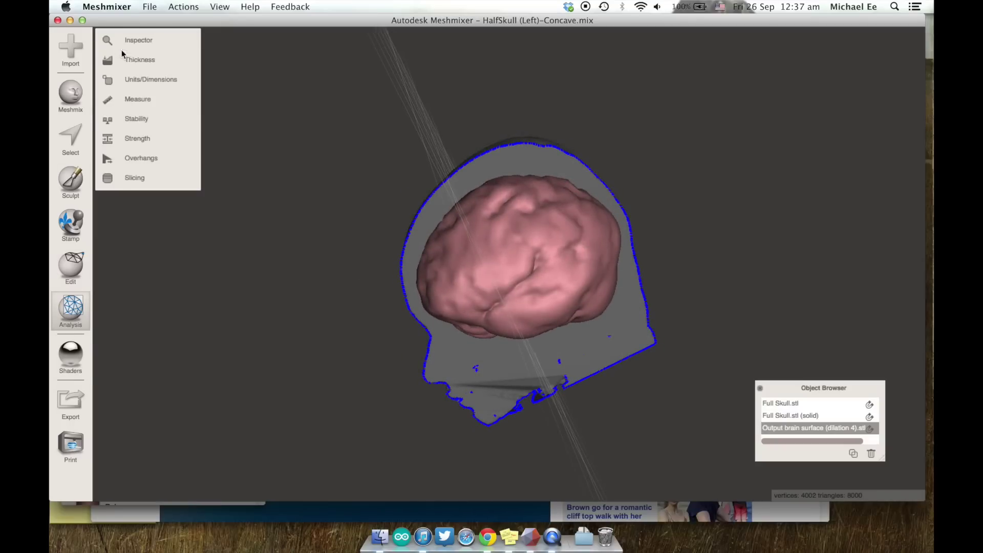
left_click(148, 79)
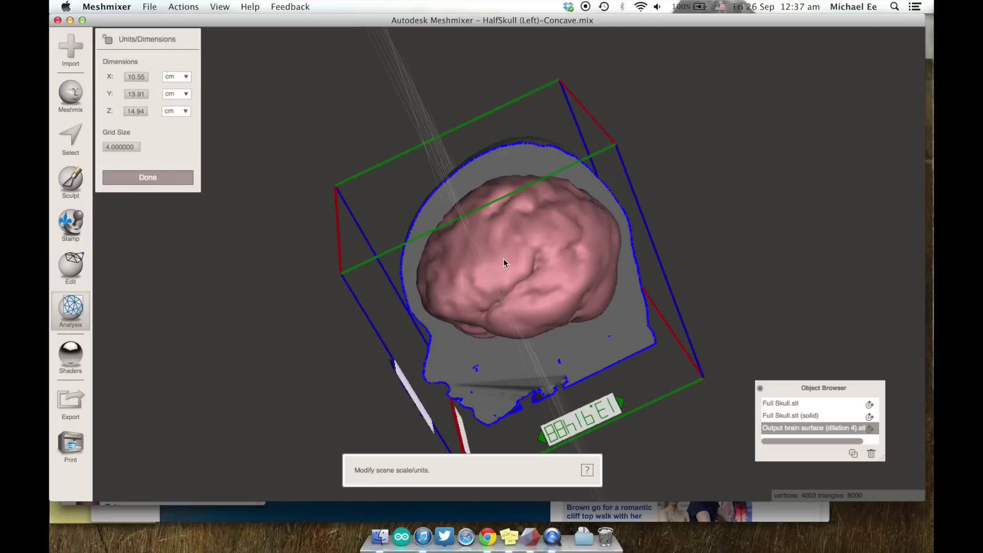
Select Full Skull.stl (solid) and show its dimensions: 10.55 × 13.91 × 14.94 cm
right_click_drag(504, 263, 640, 188)
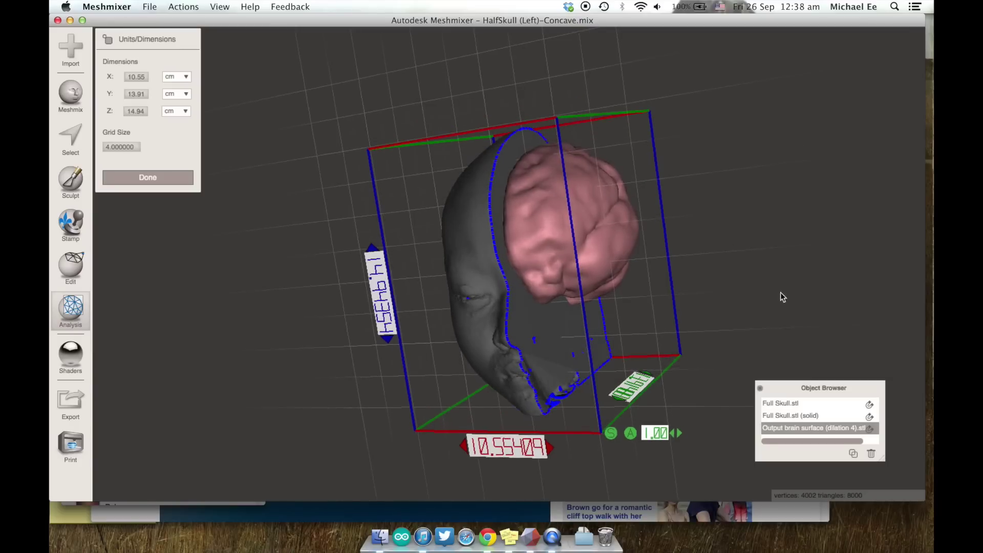
left_click(797, 419)
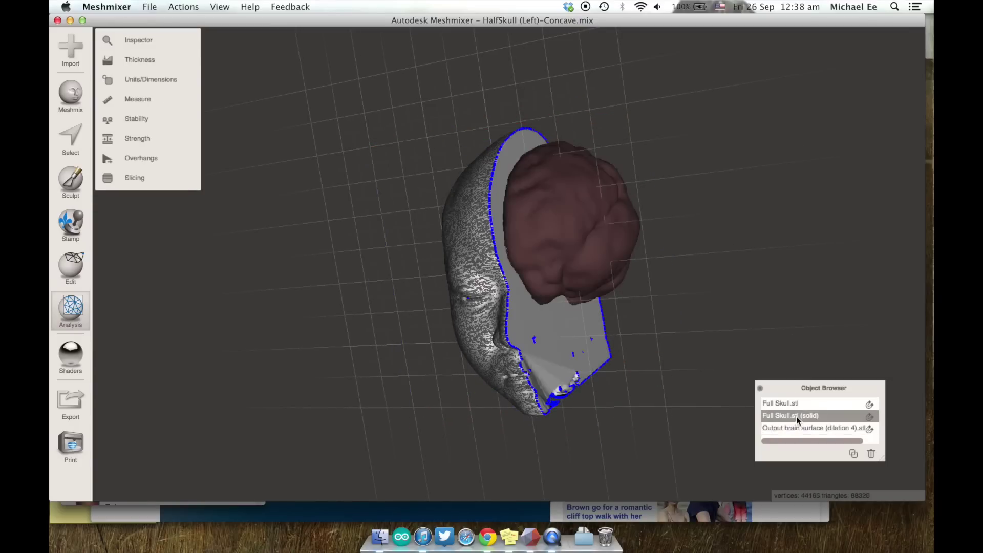
left_click(782, 403)
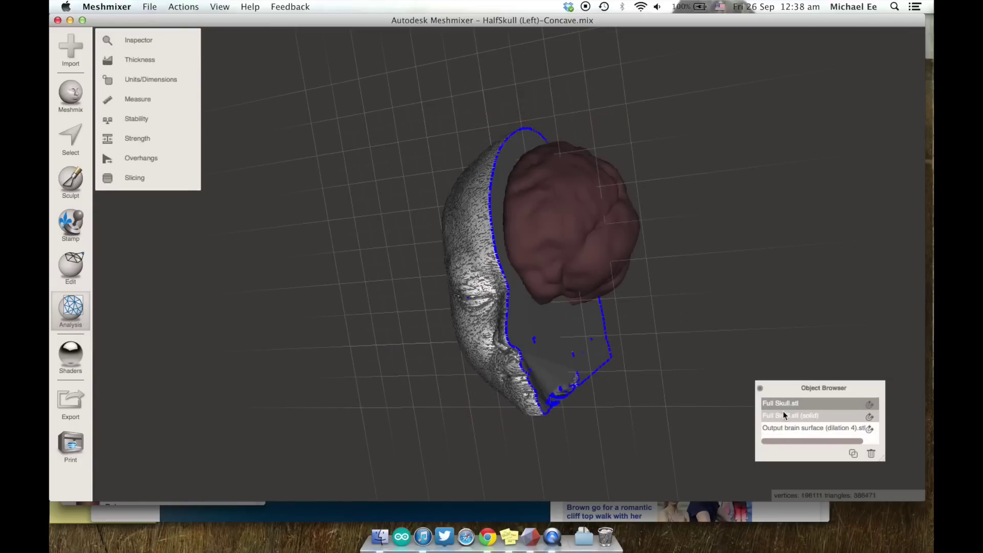
left_click(783, 415)
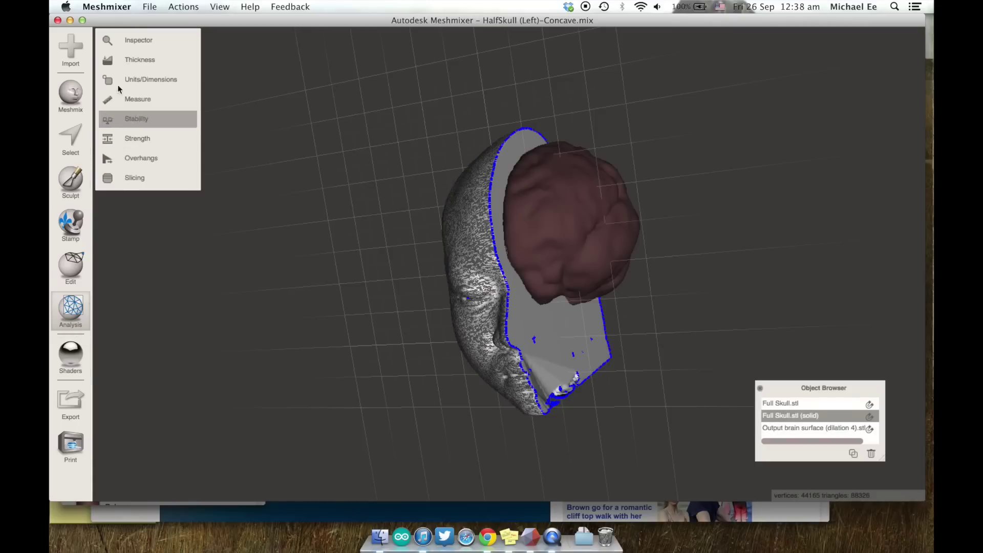
left_click(141, 79)
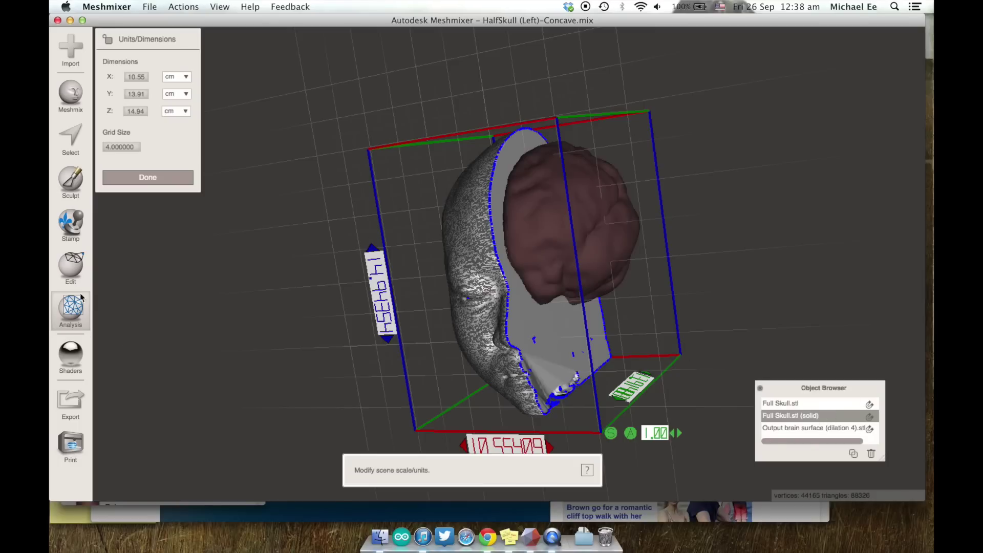
Slide the right skull half away from the rest to expose the brain
left_click(148, 177)
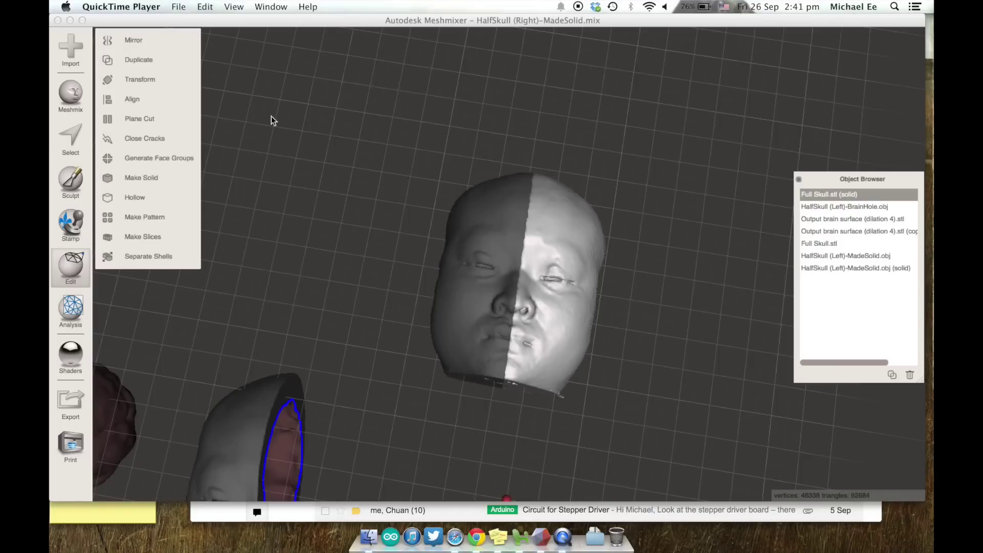
left_click(167, 79)
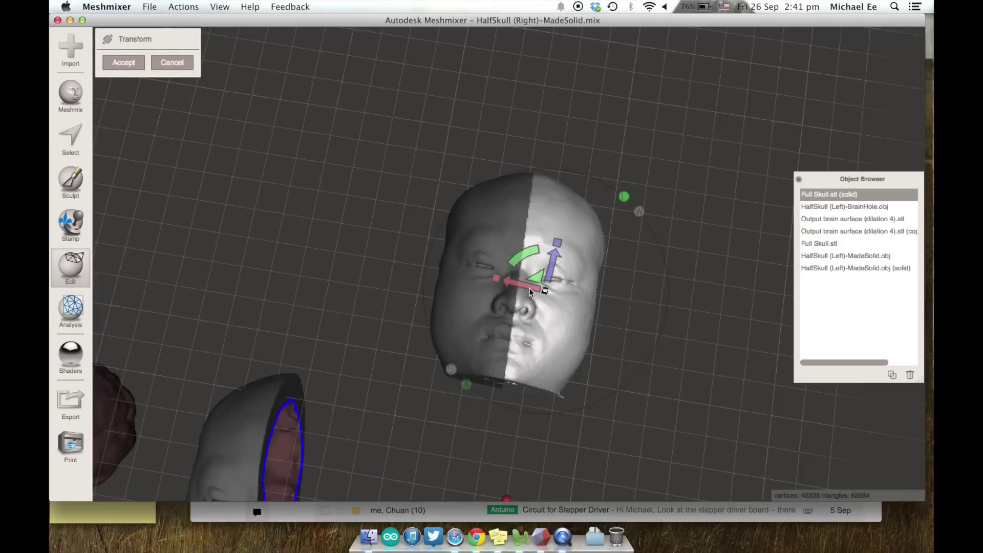
left_click_drag(530, 292, 597, 306)
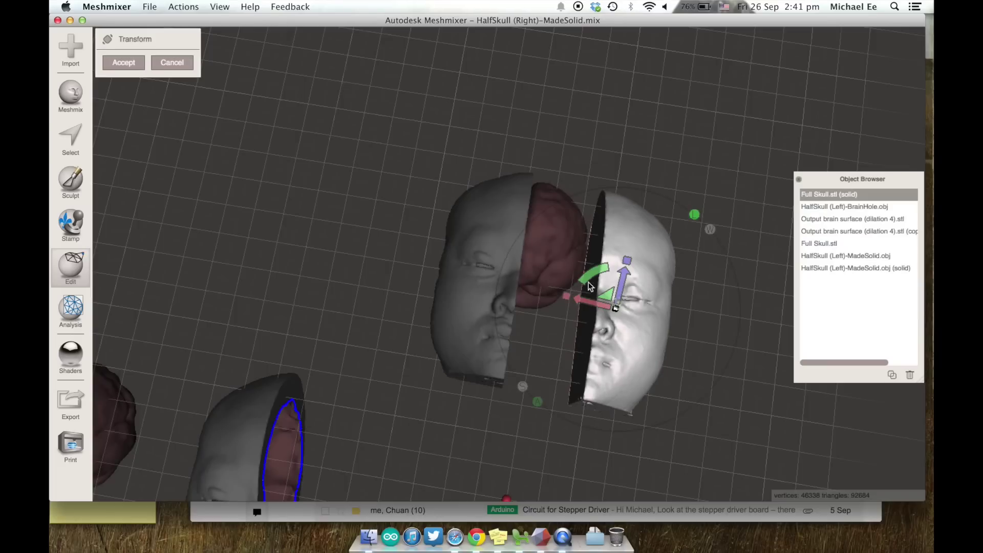
left_click(122, 64)
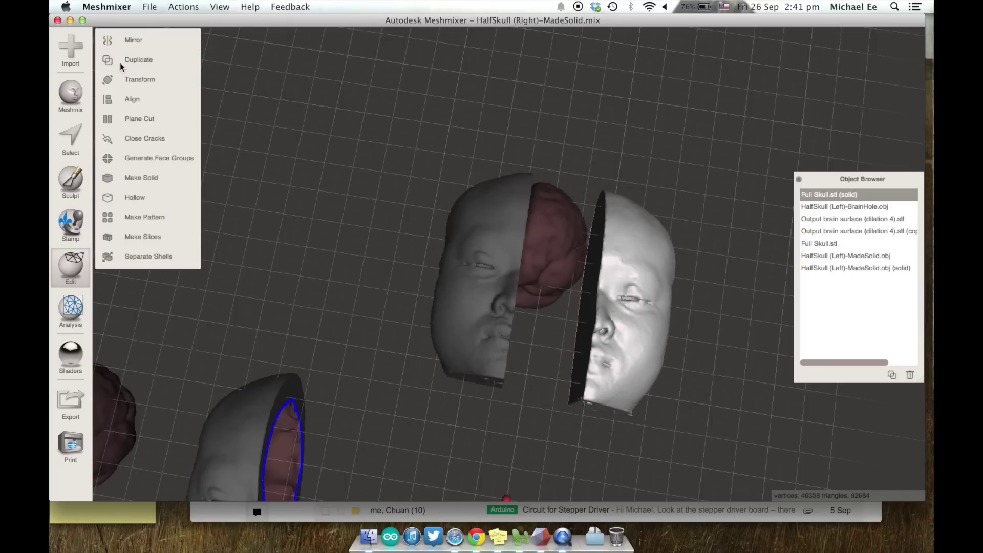
Duplicate the brain mesh
left_click(567, 264)
right_click_drag(560, 258, 435, 281)
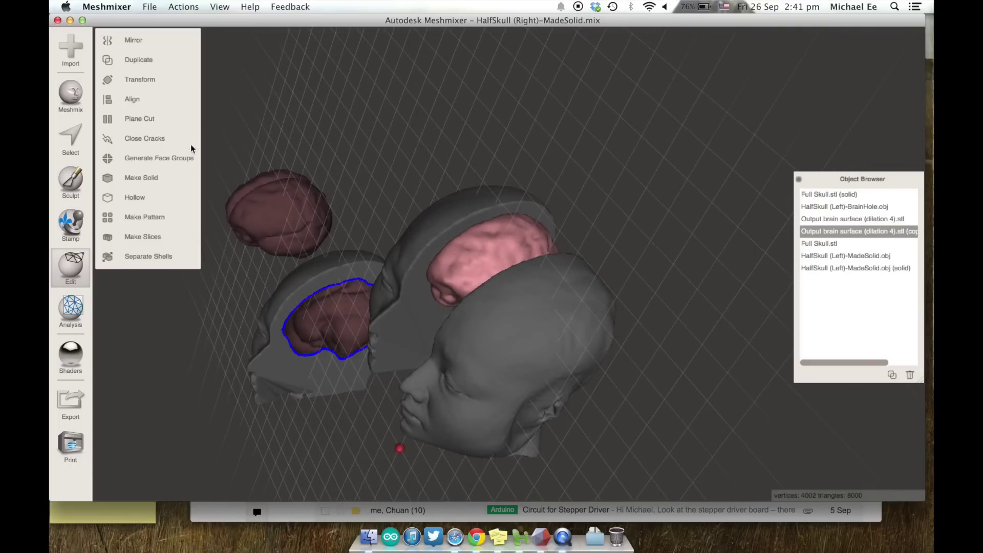
left_click(149, 62)
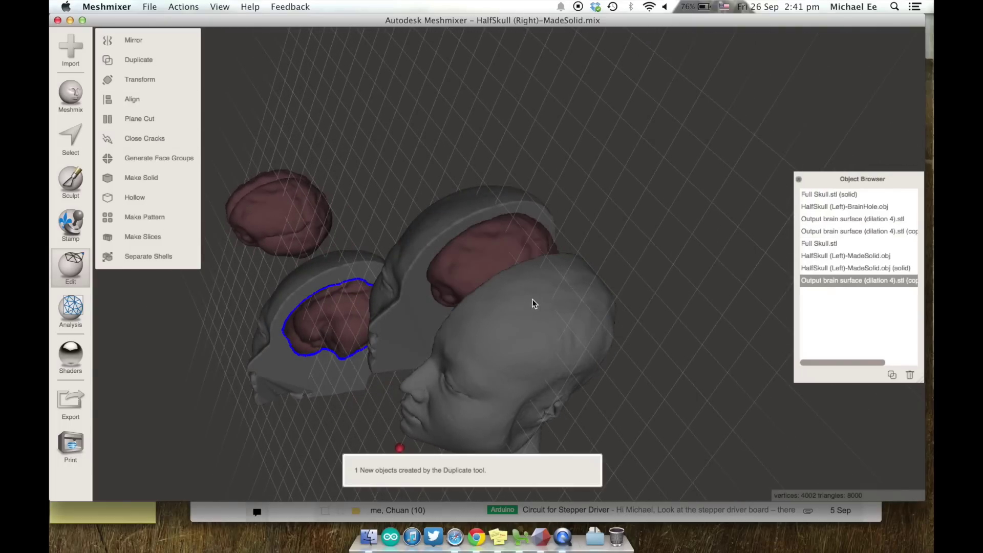
right_click_drag(632, 346, 585, 272)
Move the brain copy inside the right skull half and commit its position
left_click(560, 275)
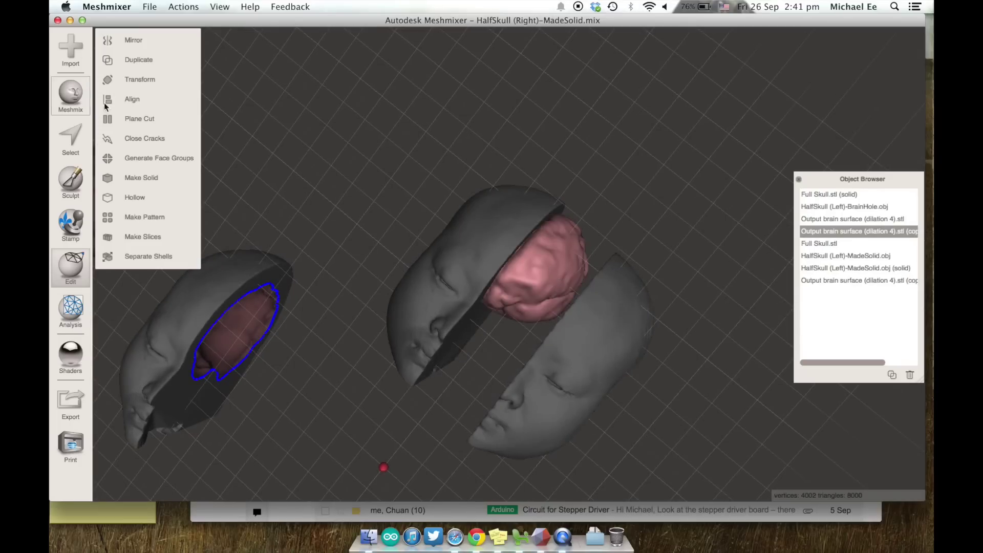
left_click(139, 79)
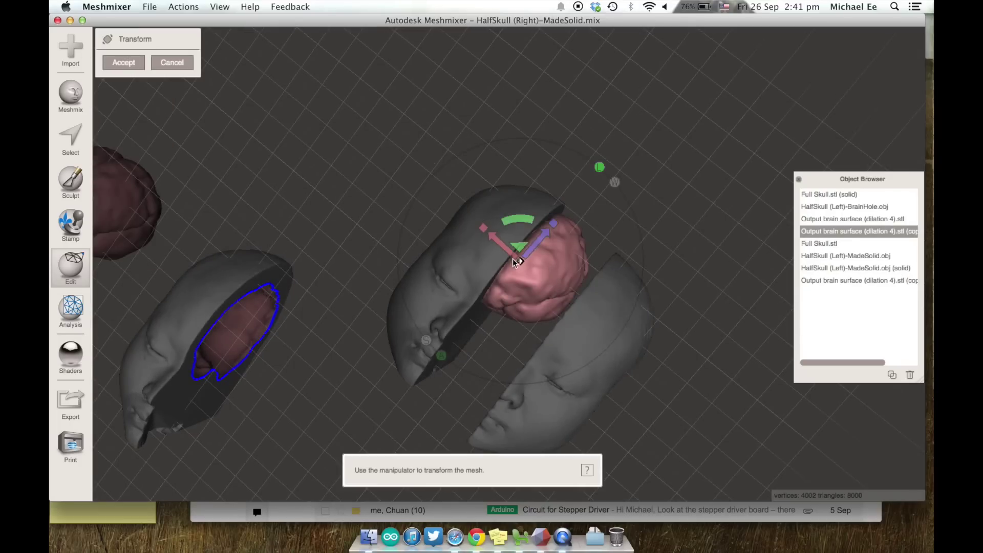
left_click_drag(509, 255, 545, 310)
right_click_drag(545, 310, 587, 270)
left_click_drag(570, 316, 566, 321)
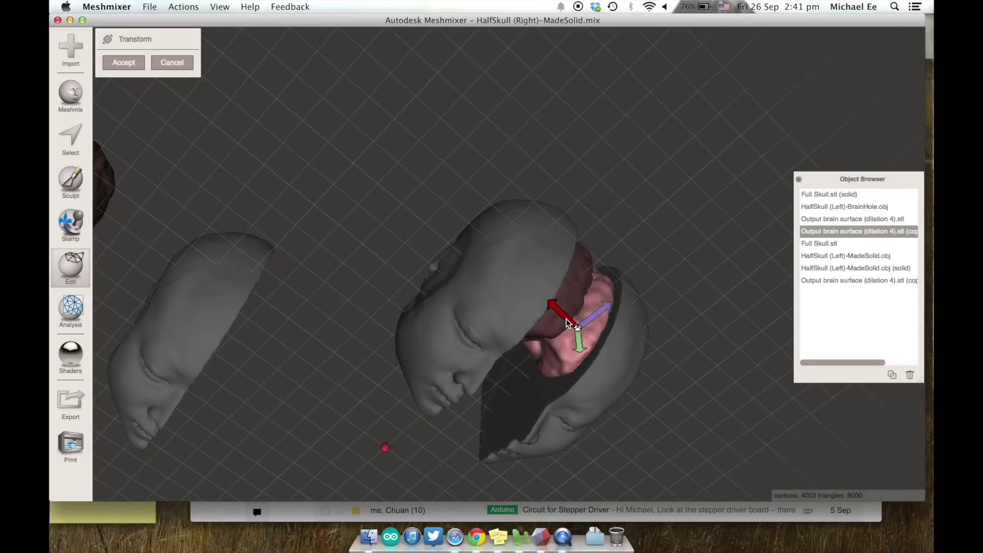
right_click_drag(567, 322, 463, 373)
right_click_drag(550, 346, 610, 197)
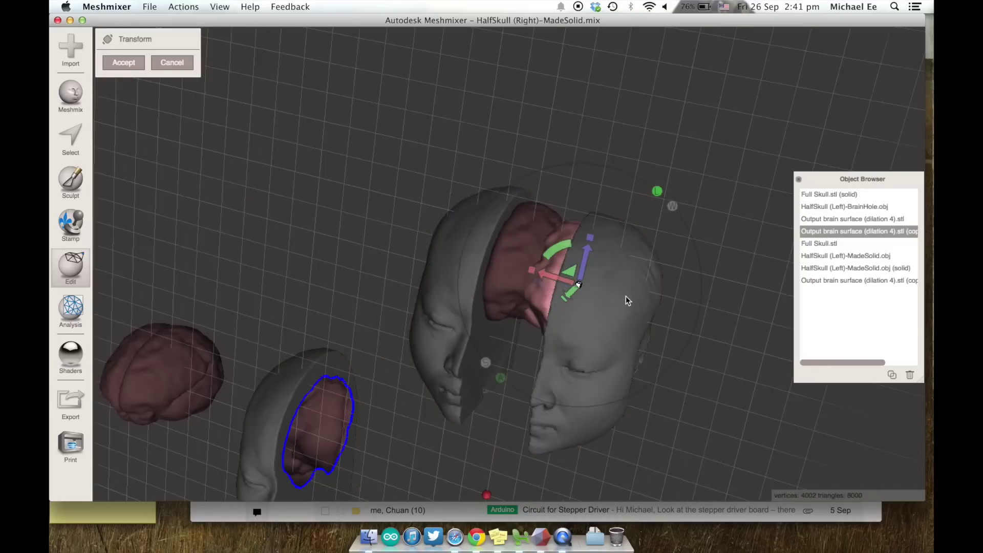
left_click(123, 63)
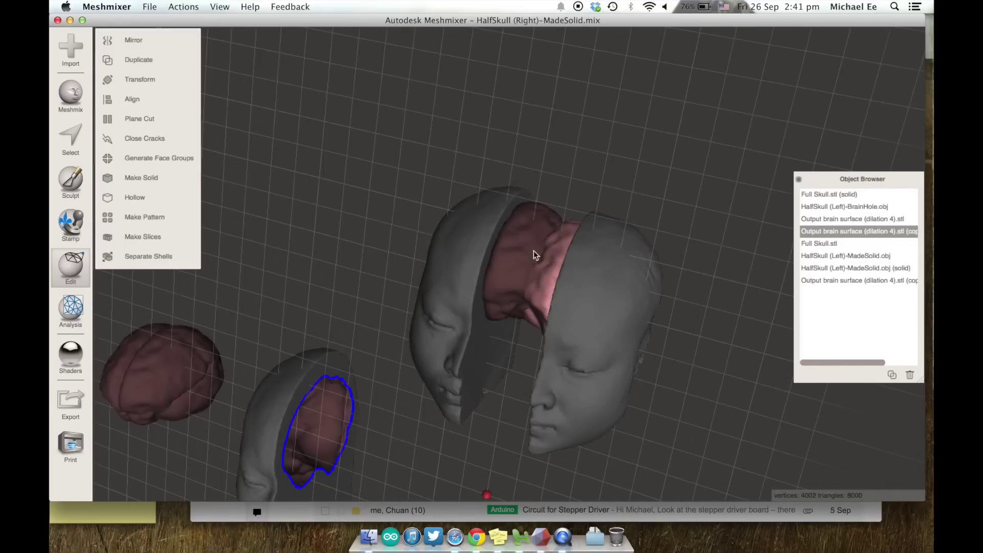
Move the right skull half together with its brain copy further to the right
left_click(620, 271, "shift")
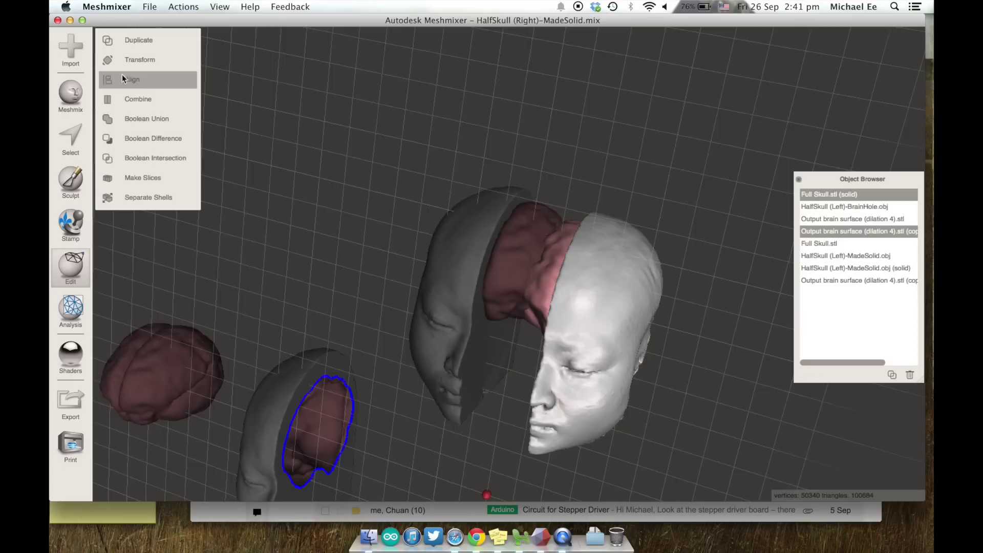
left_click(132, 64)
left_click_drag(578, 279, 648, 286)
right_click_drag(648, 287, 635, 217)
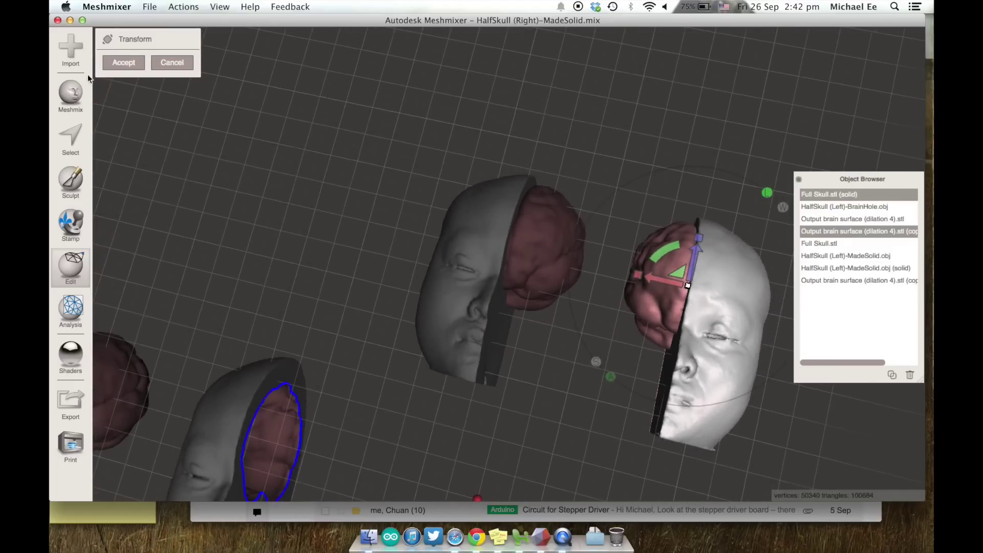
left_click(124, 62)
Reselect the brain copy and reframe the view to show all pieces
left_click(750, 308, "shift")
left_click(127, 76)
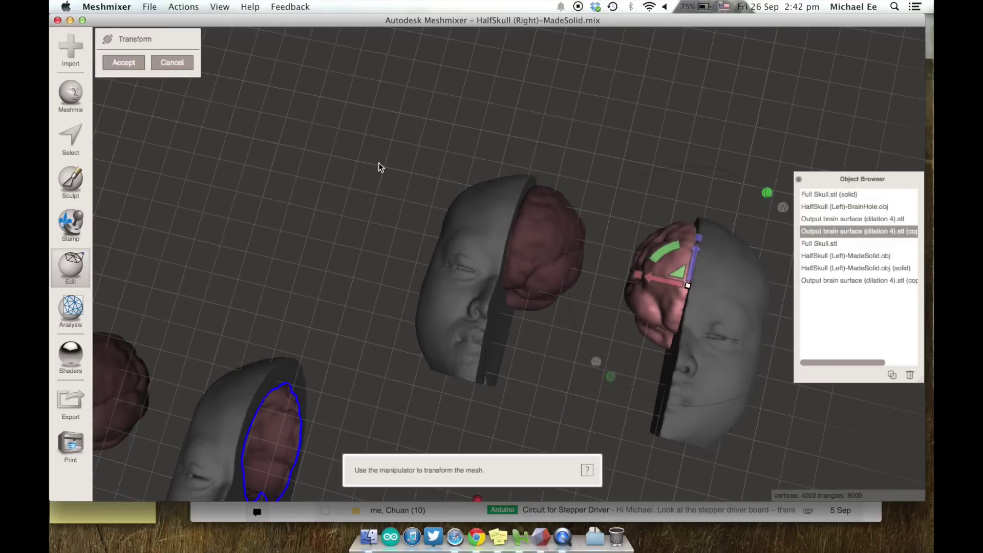
right_click_drag(668, 286, 582, 345)
key("Escape")
left_click(509, 362)
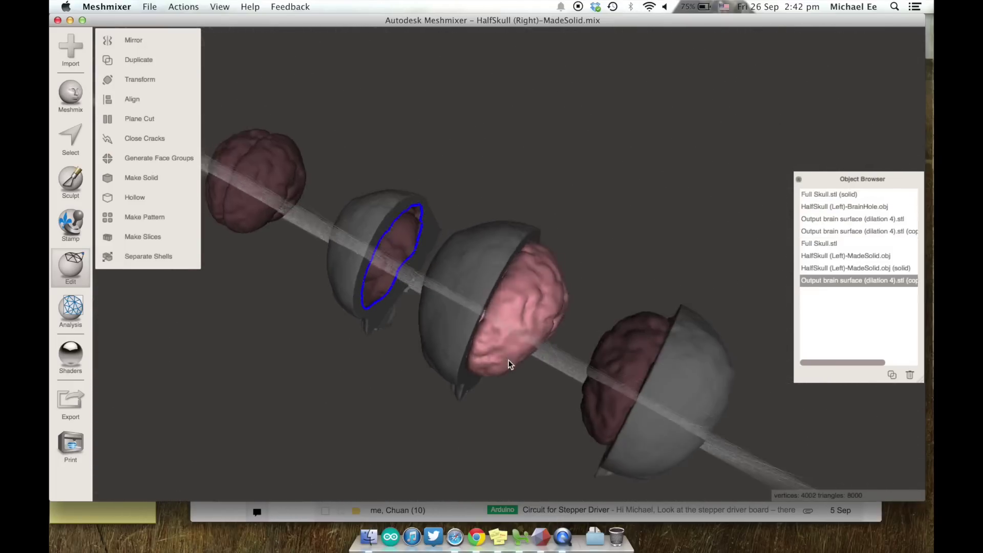
scroll(481, 293, "up", 5)
scroll(481, 292, "down", 5)
right_click_drag(423, 314, 257, 193)
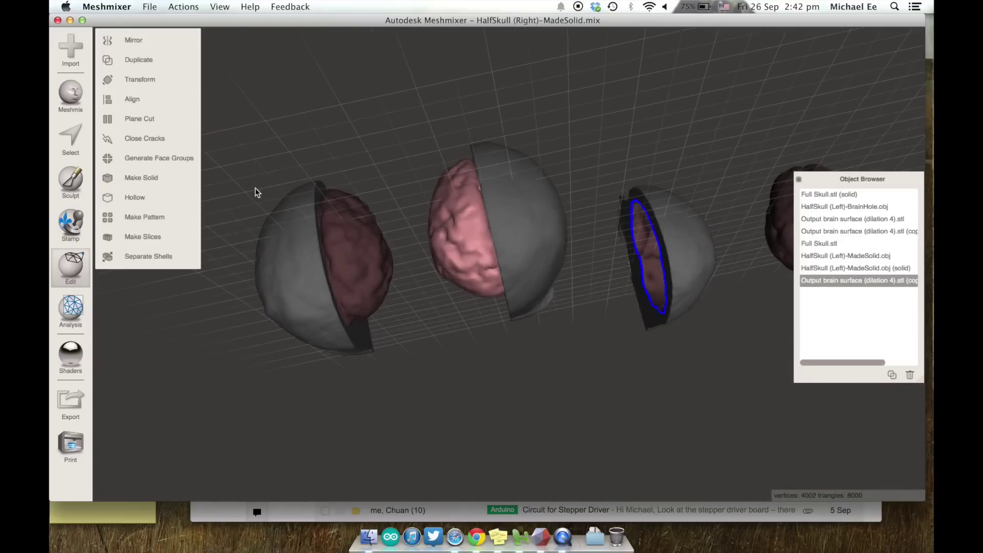
Start transforming the brains with T, switching from the copy to the left brain
key("t")
right_click_drag(512, 221, 446, 231)
key("Escape")
left_click(308, 247)
key("t")
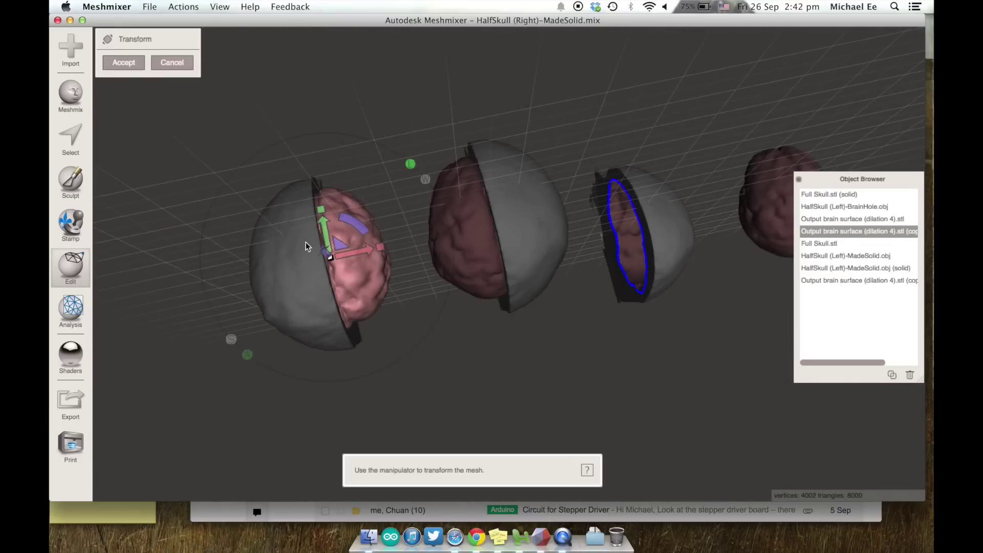
right_click_drag(358, 255, 366, 260)
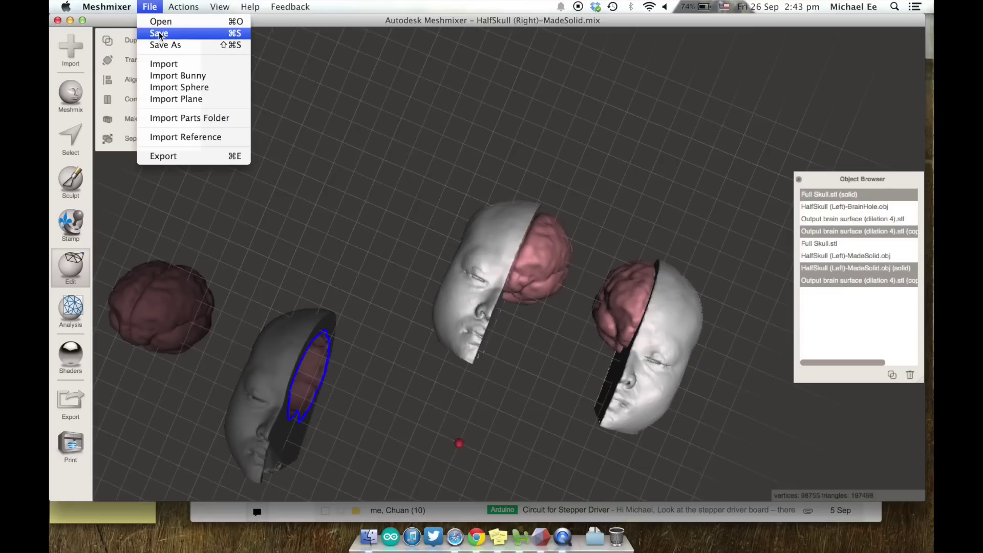
Switch the save location to the RMIT folder and back out of a first Boolean attempt
left_click(165, 45)
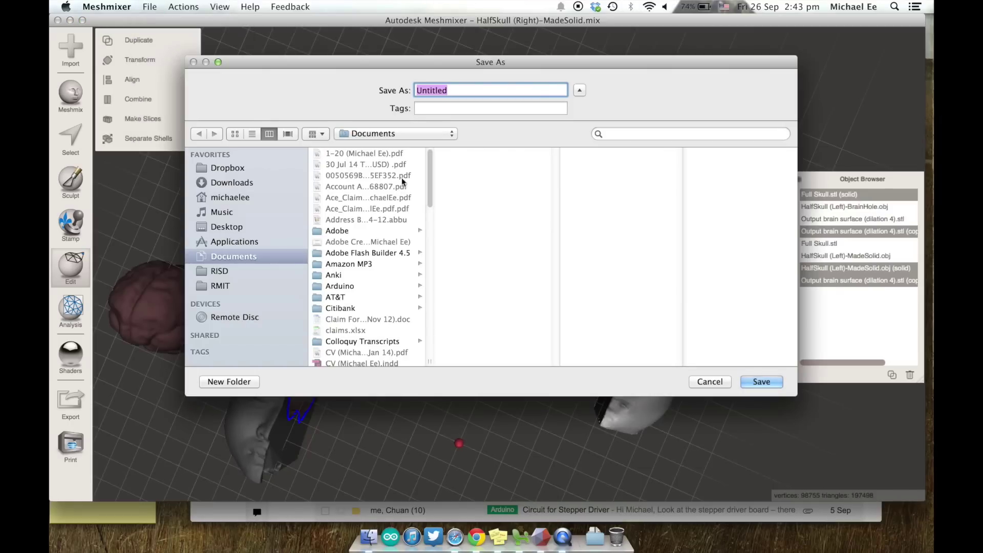
left_click(249, 285)
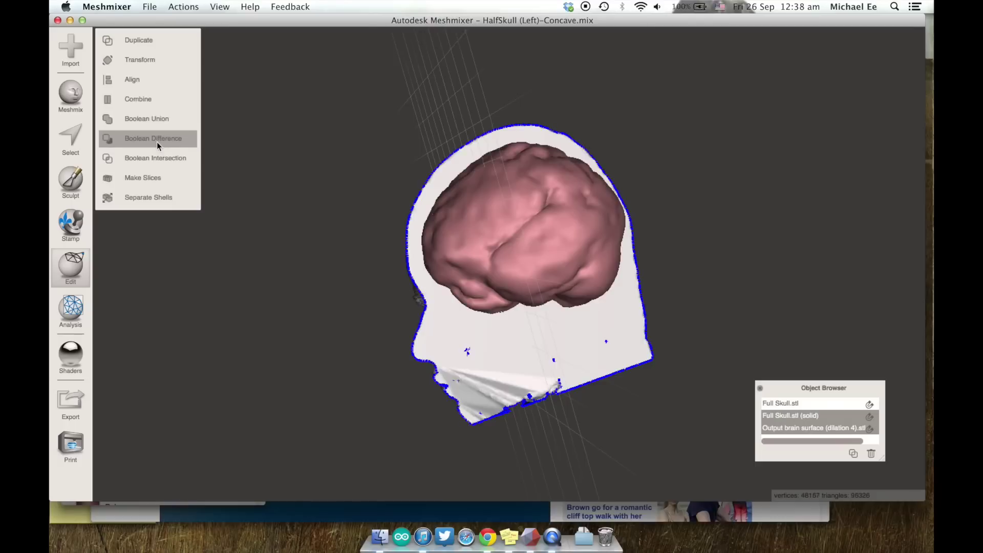
left_click(157, 142)
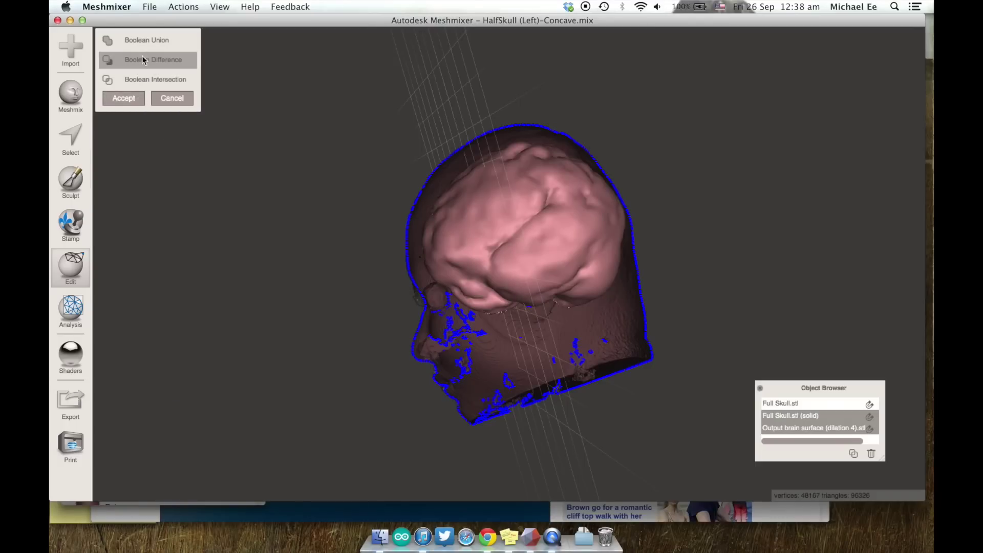
left_click(172, 97)
Select the solid skull plus the brain and subtract the brain with Boolean Difference
left_click(634, 373)
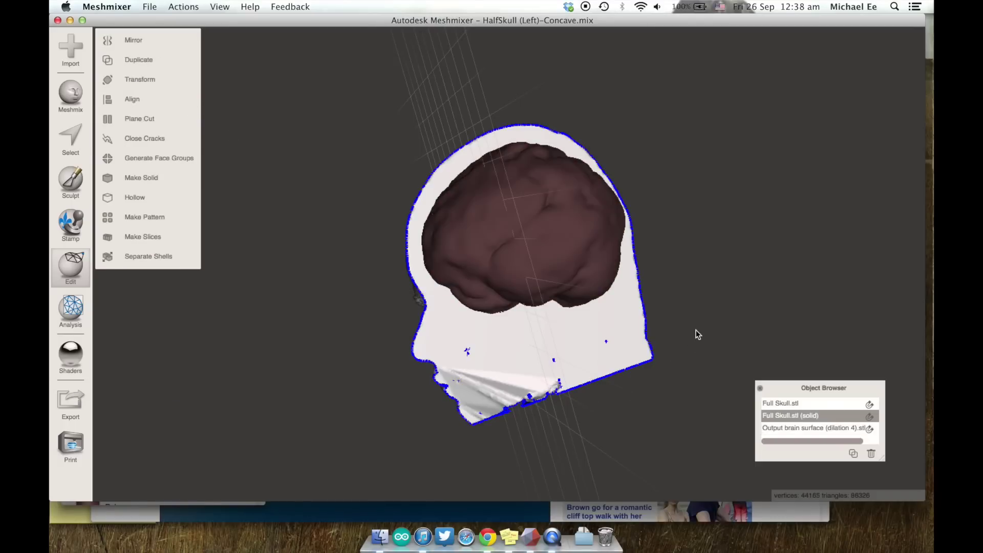
left_click(538, 282)
left_click(611, 333)
left_click(794, 426, "shift")
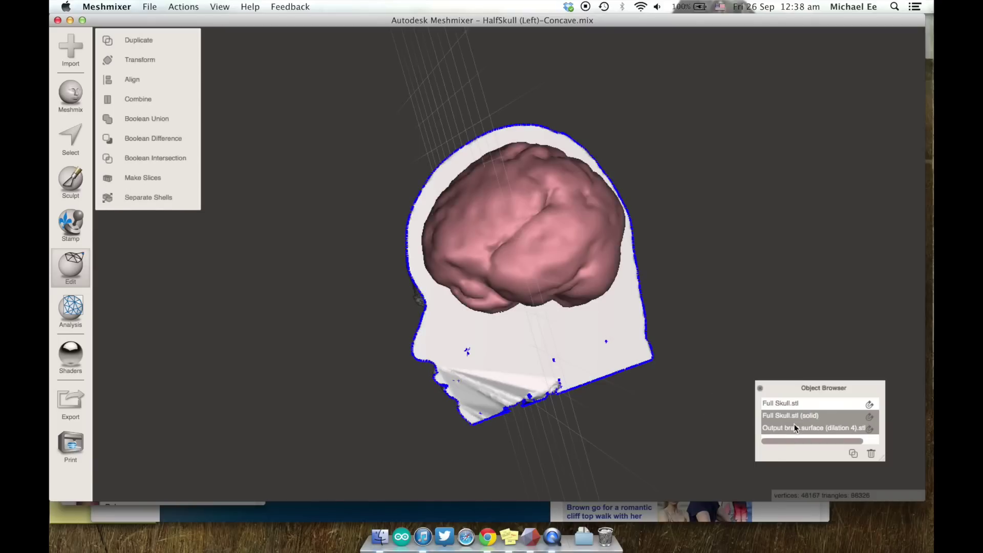
left_click(154, 140)
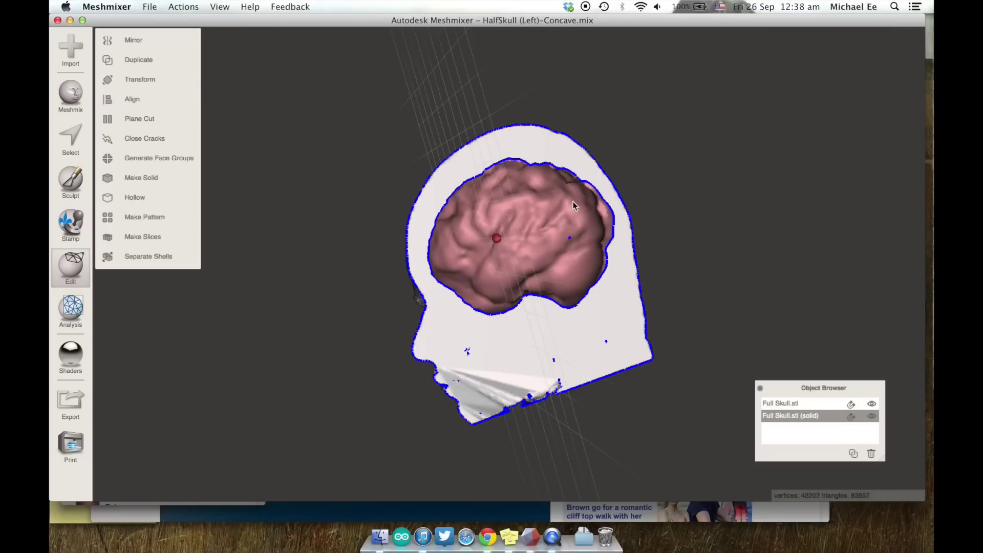
right_click_drag(521, 288, 671, 289)
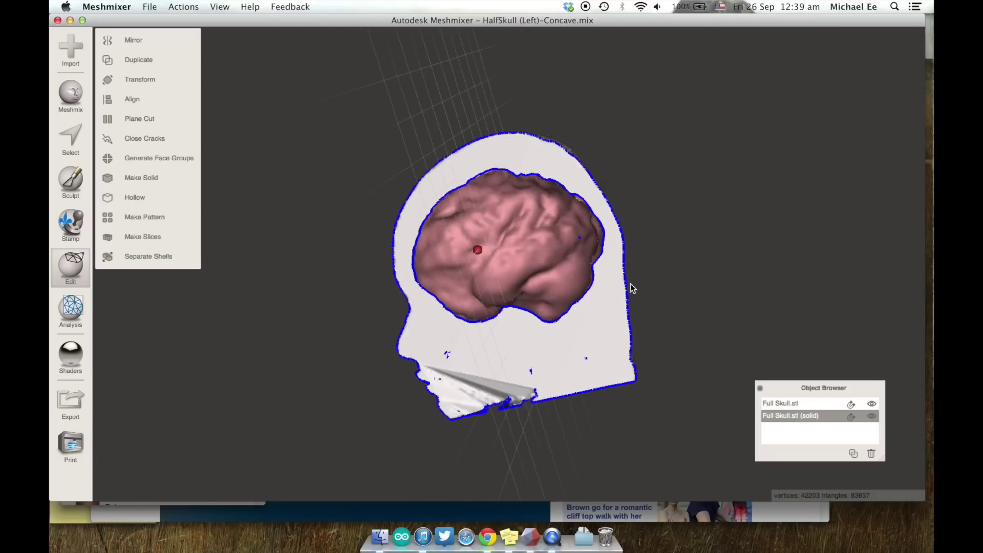
Open Save As for the carved left half-skull in the Asgn 3 folder
left_click(149, 6)
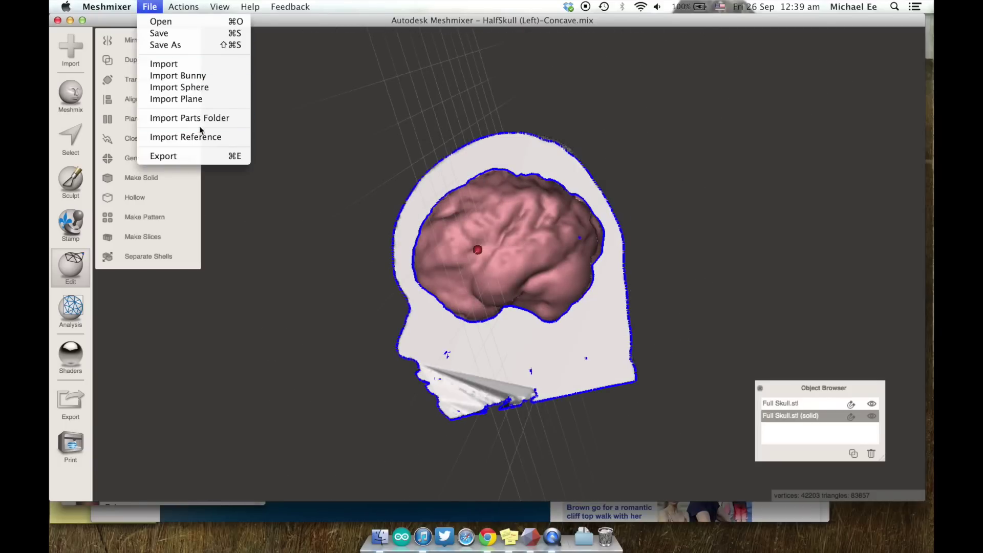
left_click(174, 45)
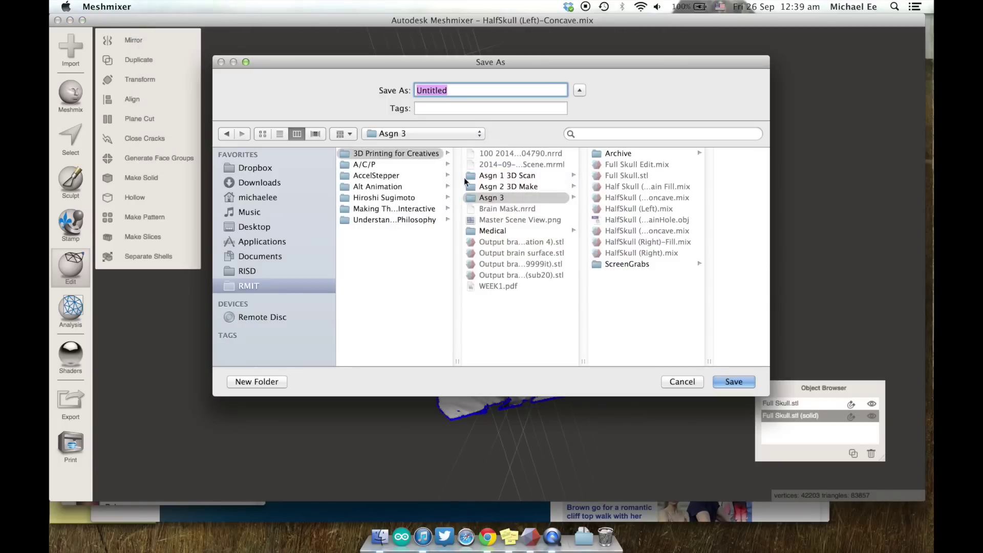